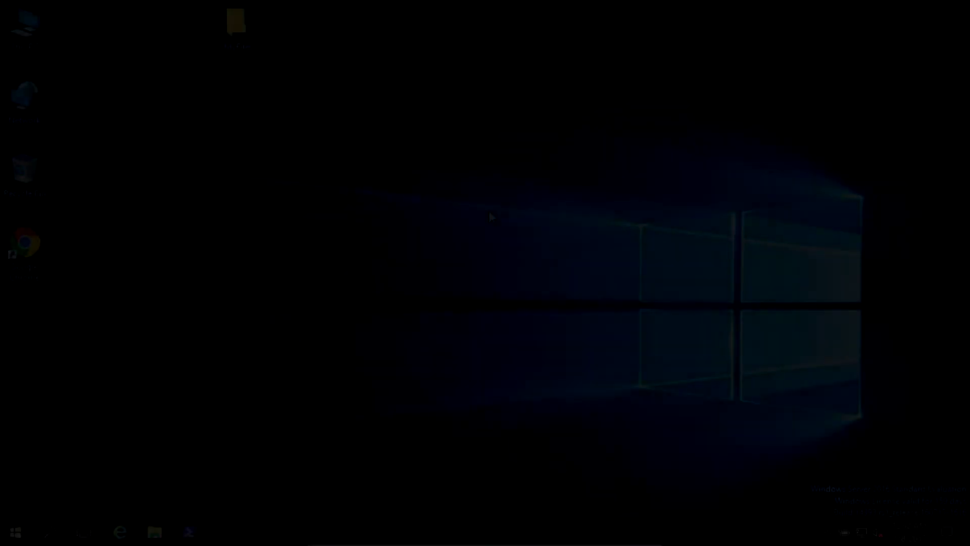
Launch Disk Management by searching for diskmgmt.msc from Start.
{"action": "left_click", "coordinate": [16, 532]}
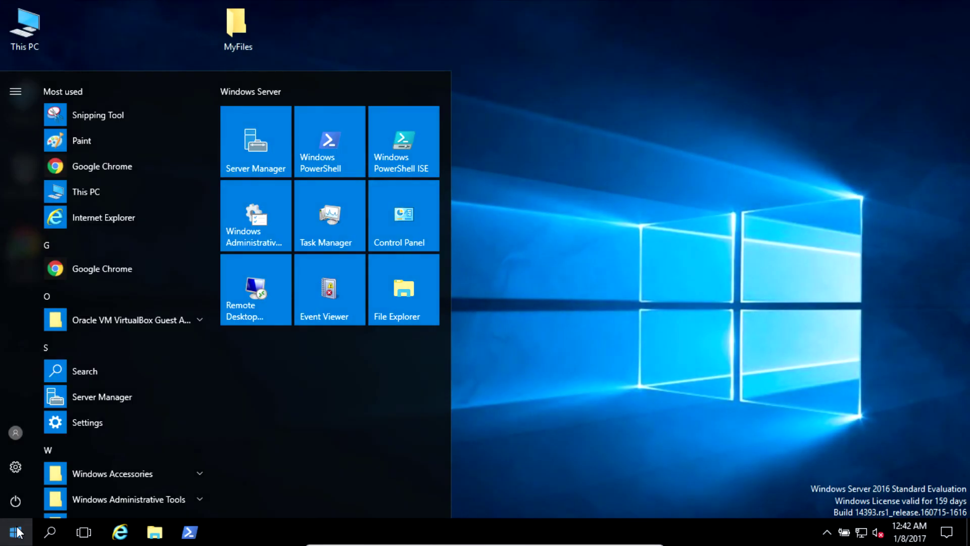
{"action": "left_click", "coordinate": [16, 532]}
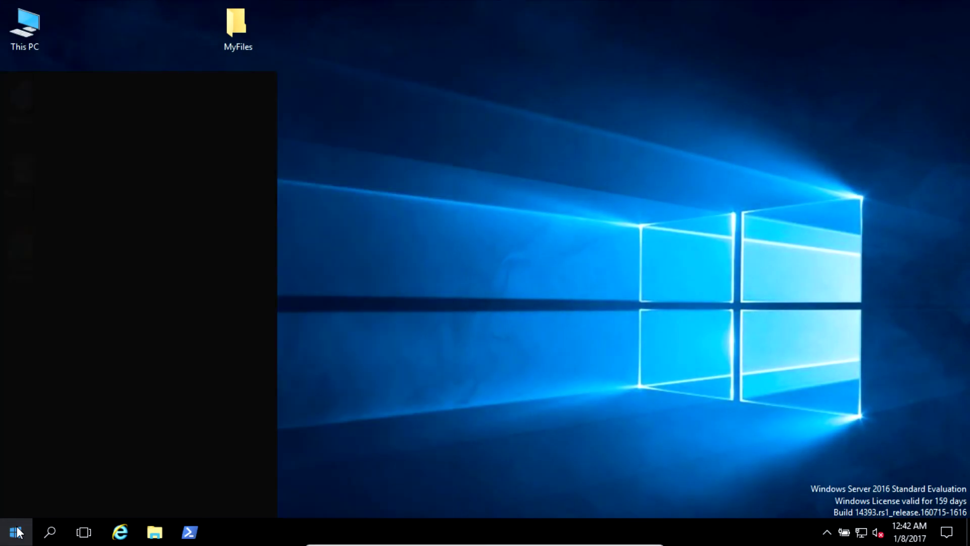
{"action": "type", "text": "diskmgmt"}
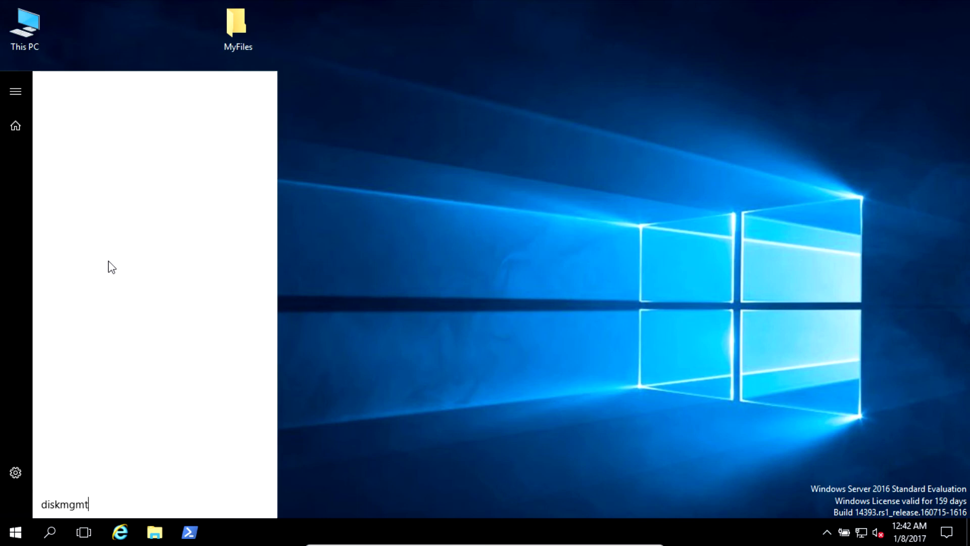
{"action": "type", "text": ".msc"}
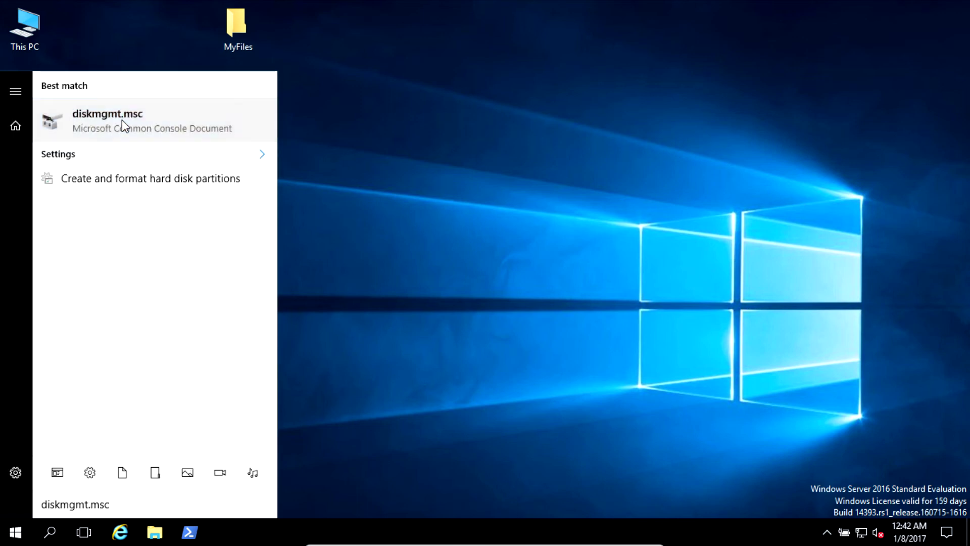
{"action": "left_click", "coordinate": [122, 120]}
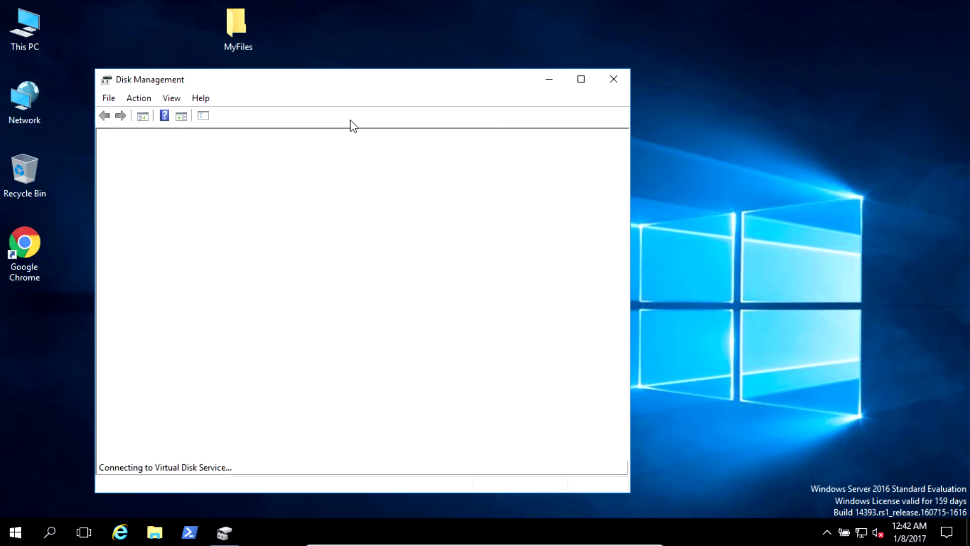
Initialize Disks 1–3 with MBR partitioning and maximize the Disk Management window.
{"action": "double_click", "coordinate": [355, 73]}
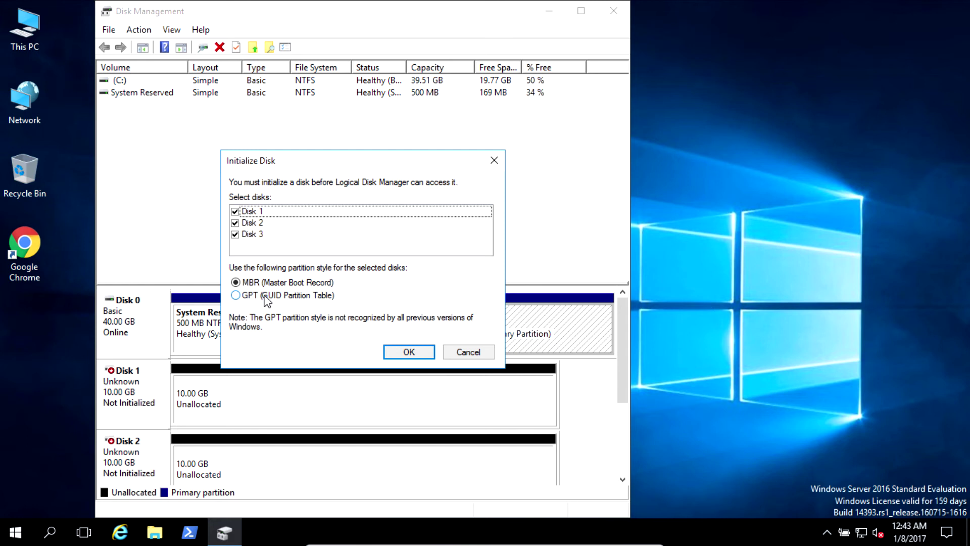
{"action": "left_click", "coordinate": [409, 353]}
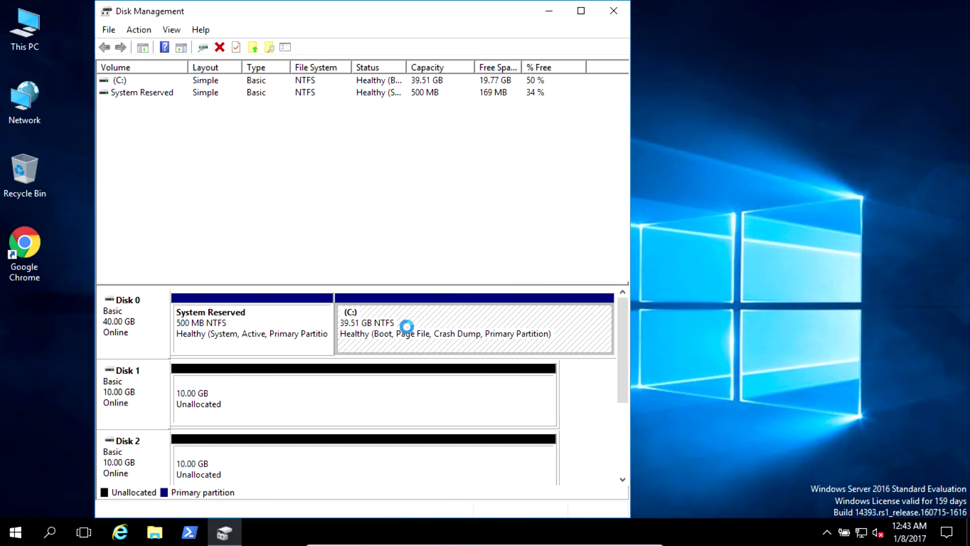
{"action": "left_click", "coordinate": [581, 11]}
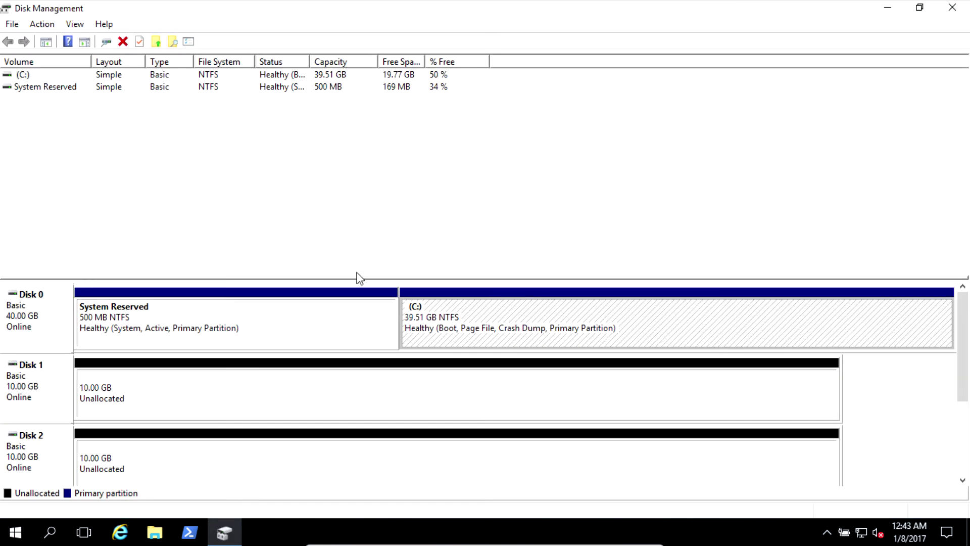
Start a New Mirrored Volume from Disk 1's unallocated space.
{"action": "left_click_drag", "start_coordinate": [357, 277], "coordinate": [364, 155]}
{"action": "left_click", "coordinate": [103, 279]}
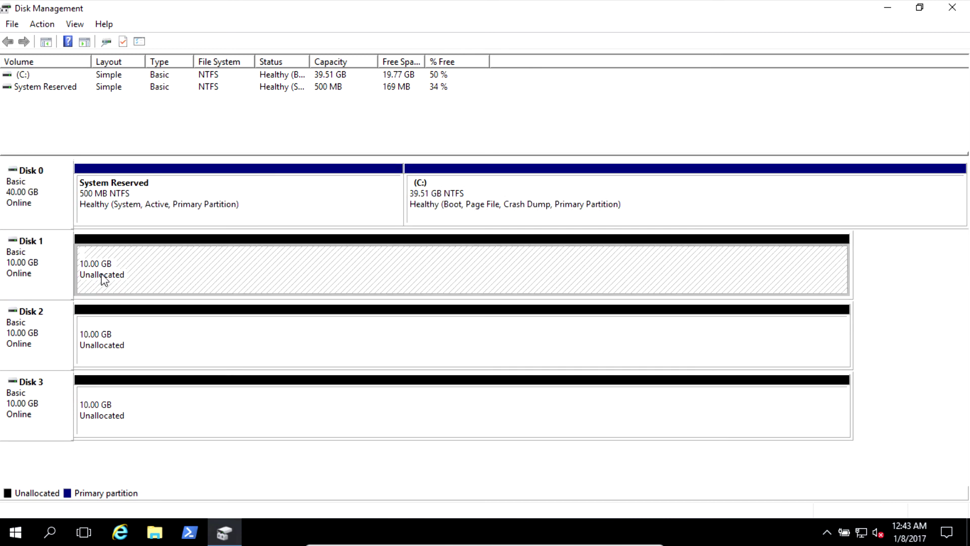
{"action": "left_click", "coordinate": [101, 344]}
{"action": "left_click", "coordinate": [99, 392]}
{"action": "left_click", "coordinate": [109, 333]}
{"action": "left_click", "coordinate": [118, 281]}
{"action": "right_click", "coordinate": [118, 279]}
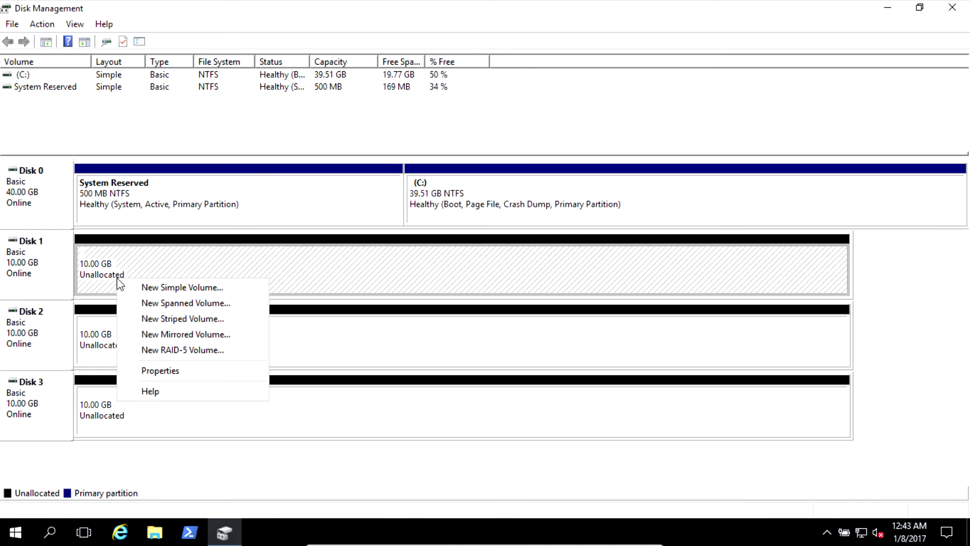
{"action": "left_click", "coordinate": [170, 335]}
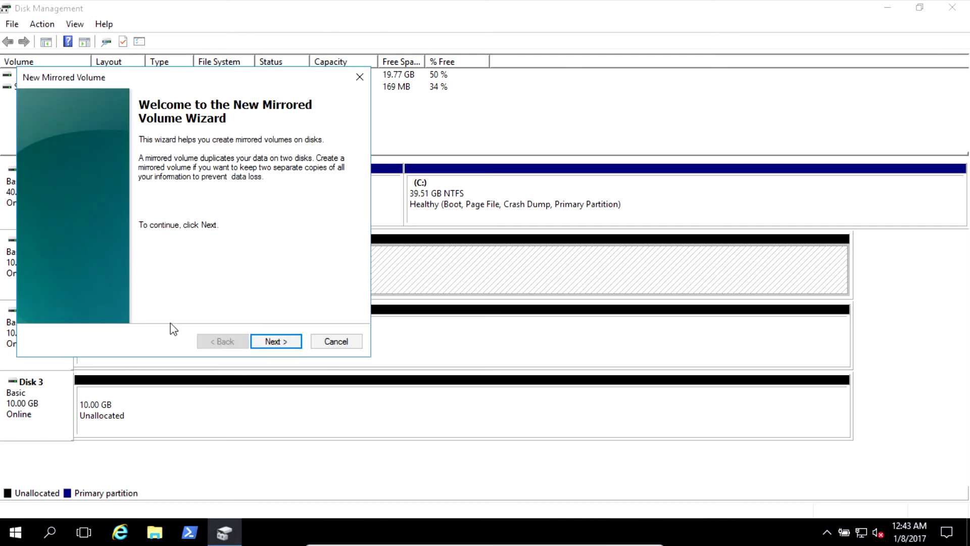
Add Disk 2 as the mirror partner and keep drive letter D.
{"action": "left_click", "coordinate": [275, 337]}
{"action": "left_click", "coordinate": [101, 190]}
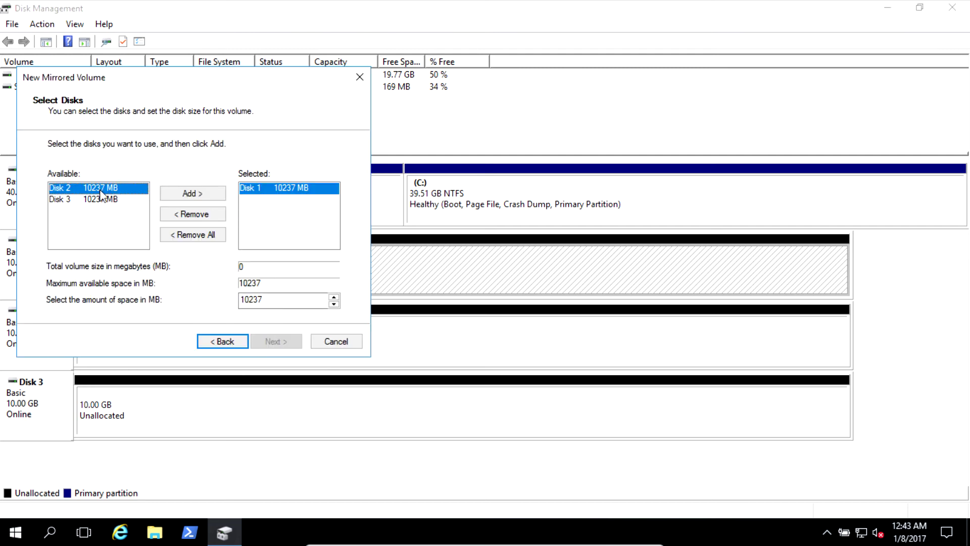
{"action": "left_click", "coordinate": [199, 196]}
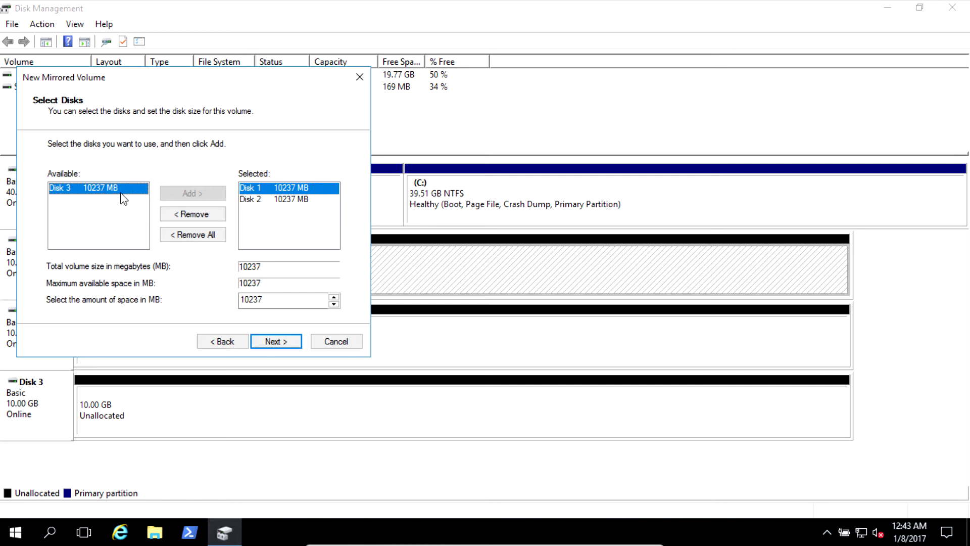
{"action": "left_click", "coordinate": [276, 342]}
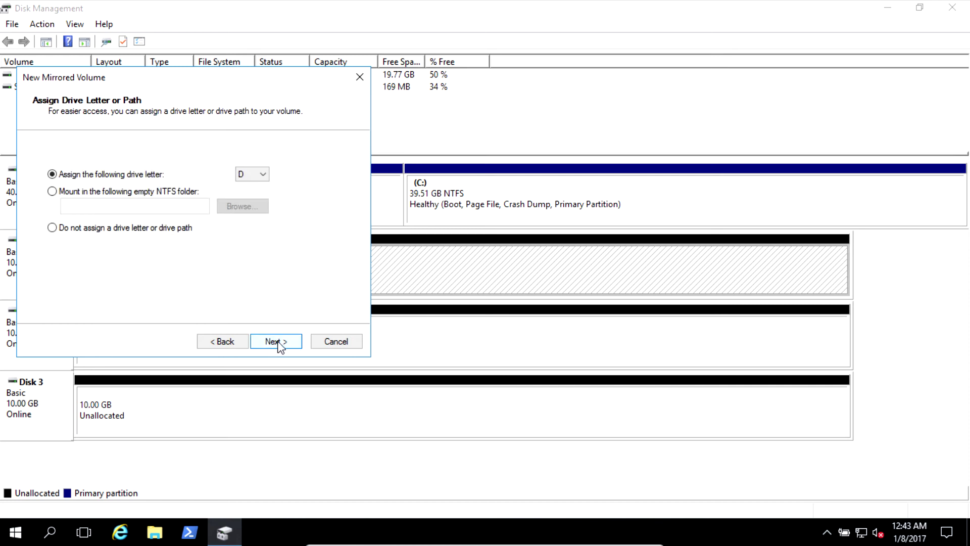
{"action": "left_click", "coordinate": [277, 342]}
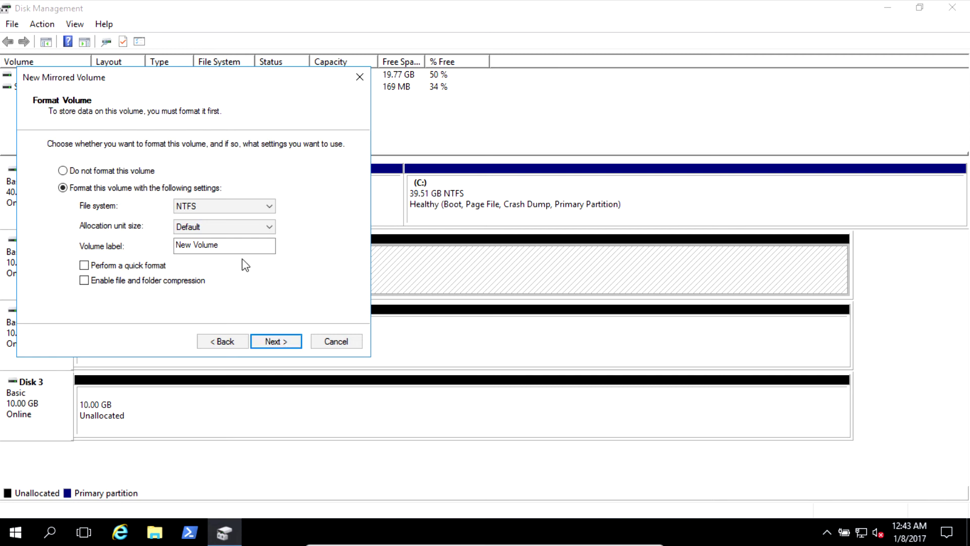
Label the volume MyRAID1 with quick NTFS format, finish, and accept dynamic disk conversion.
{"action": "left_click_drag", "start_coordinate": [222, 246], "coordinate": [145, 238]}
{"action": "type", "text": "RAID1"}
{"action": "key", "text": "Home"}
{"action": "type", "text": "My"}
{"action": "left_click", "coordinate": [137, 265]}
{"action": "left_click", "coordinate": [276, 342]}
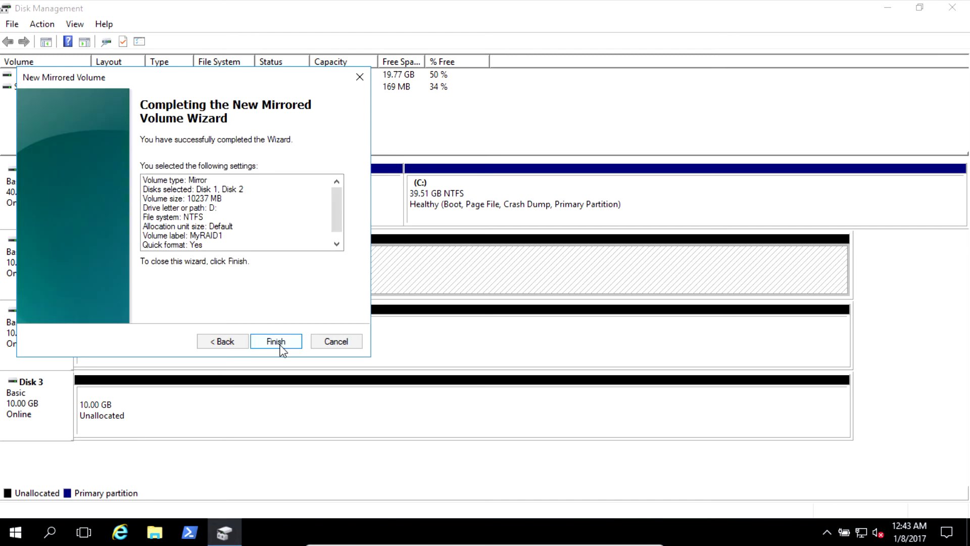
{"action": "left_click", "coordinate": [280, 346]}
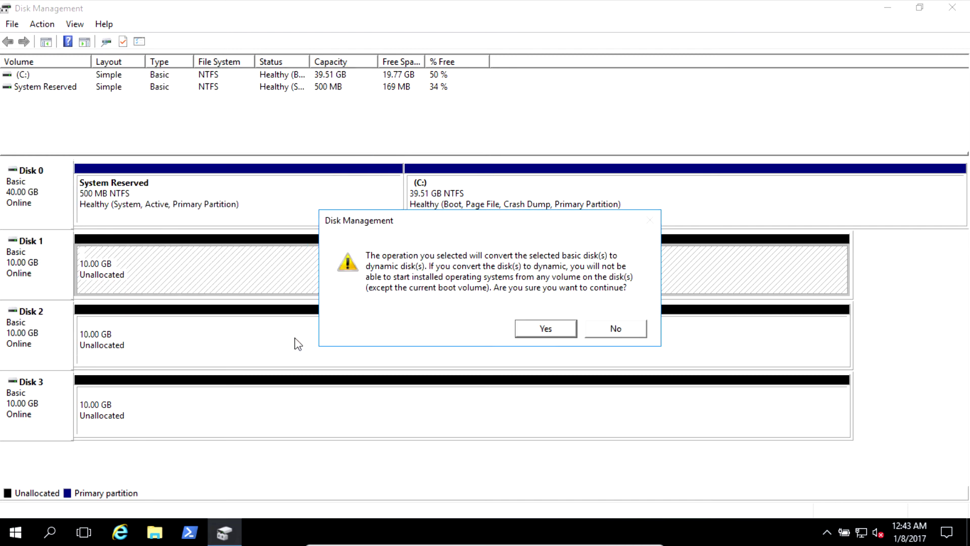
{"action": "left_click", "coordinate": [552, 329]}
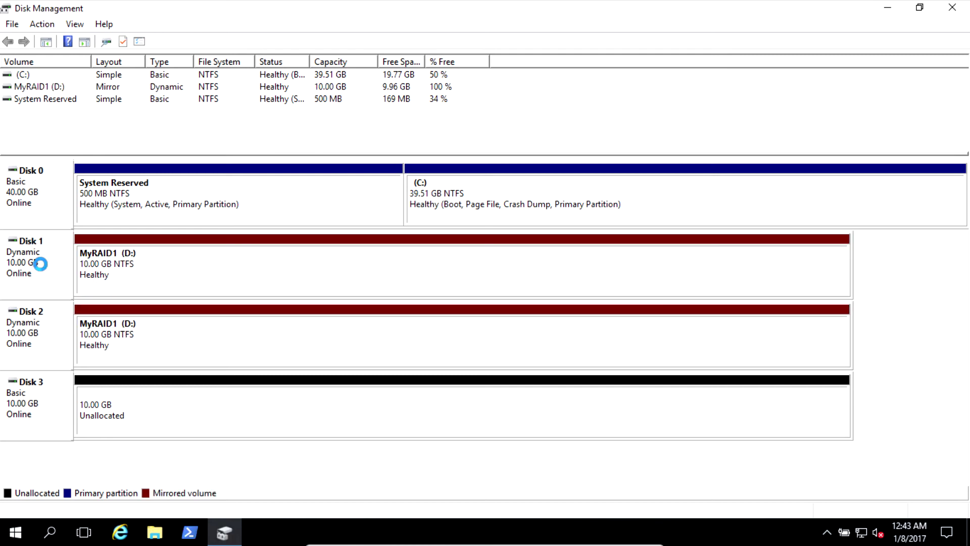
Check MyRAID1 (D:)'s halves on Disks 1 and 2, then minimize Disk Management.
{"action": "left_click", "coordinate": [136, 354]}
{"action": "left_click", "coordinate": [130, 282]}
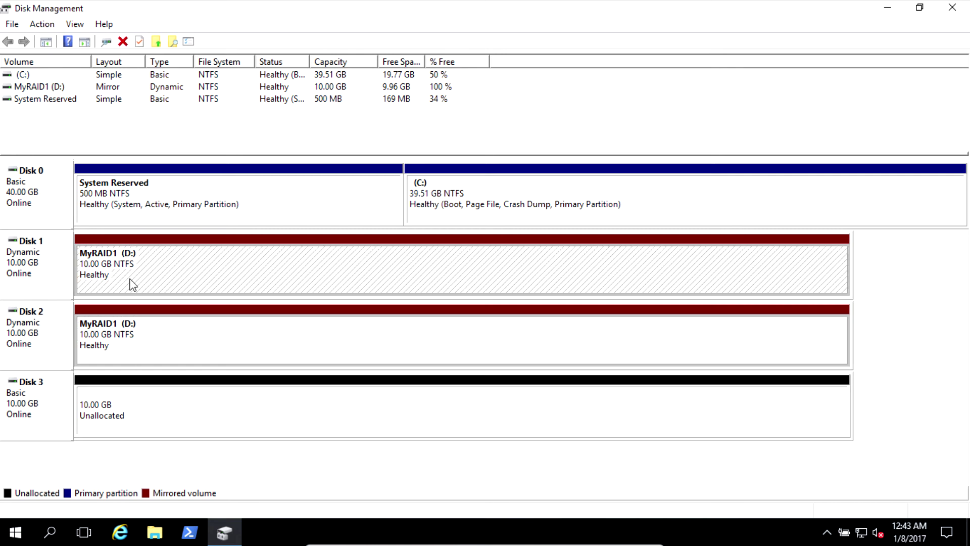
{"action": "left_click", "coordinate": [50, 87]}
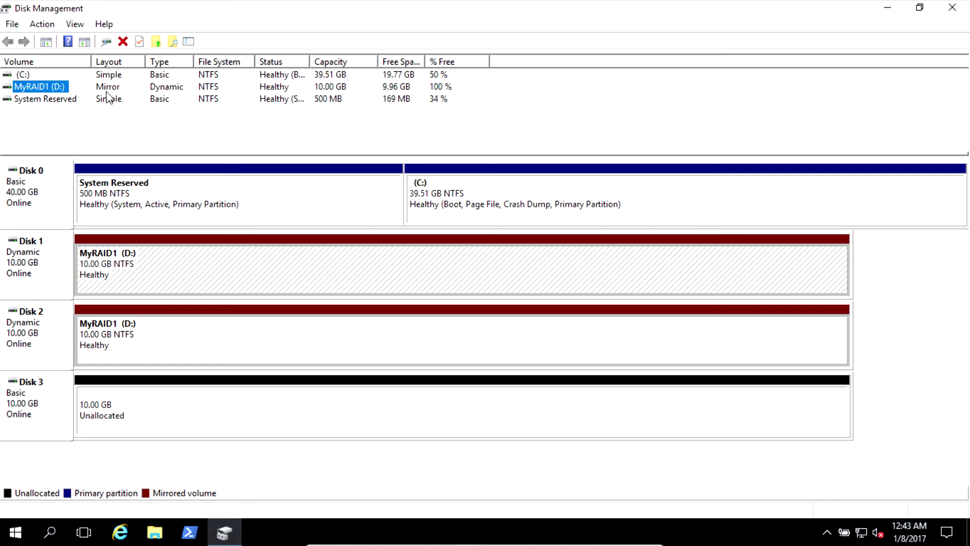
{"action": "left_click", "coordinate": [888, 7]}
Open MyRAID1 (D:) from This PC and create a folder named New folder.
{"action": "double_click", "coordinate": [29, 34]}
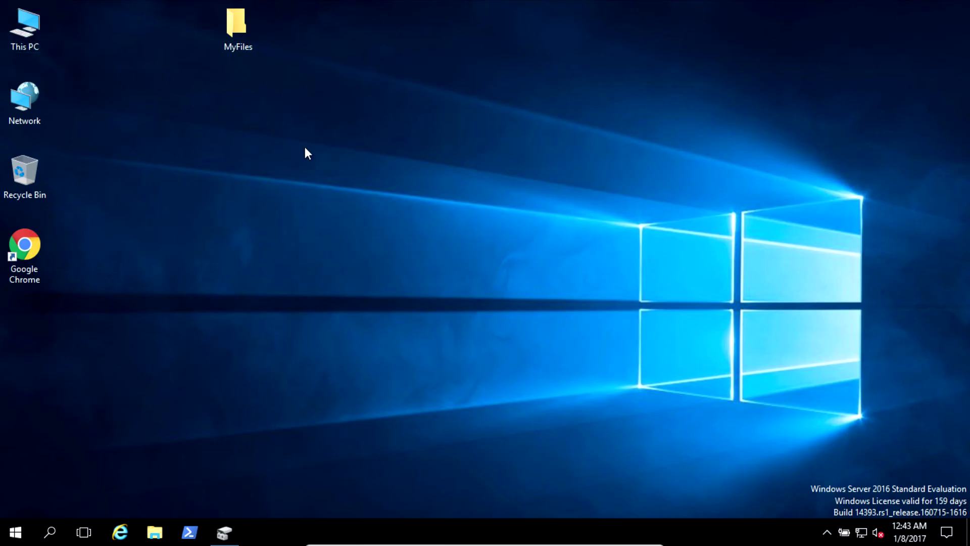
{"action": "left_click", "coordinate": [497, 301]}
{"action": "double_click", "coordinate": [497, 299]}
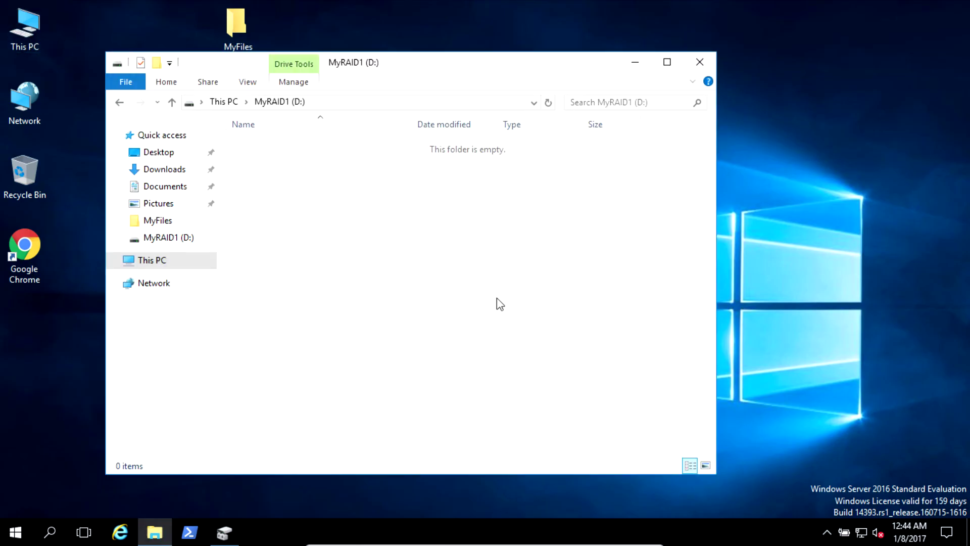
{"action": "right_click", "coordinate": [441, 283]}
{"action": "mouse_move", "coordinate": [502, 439]}
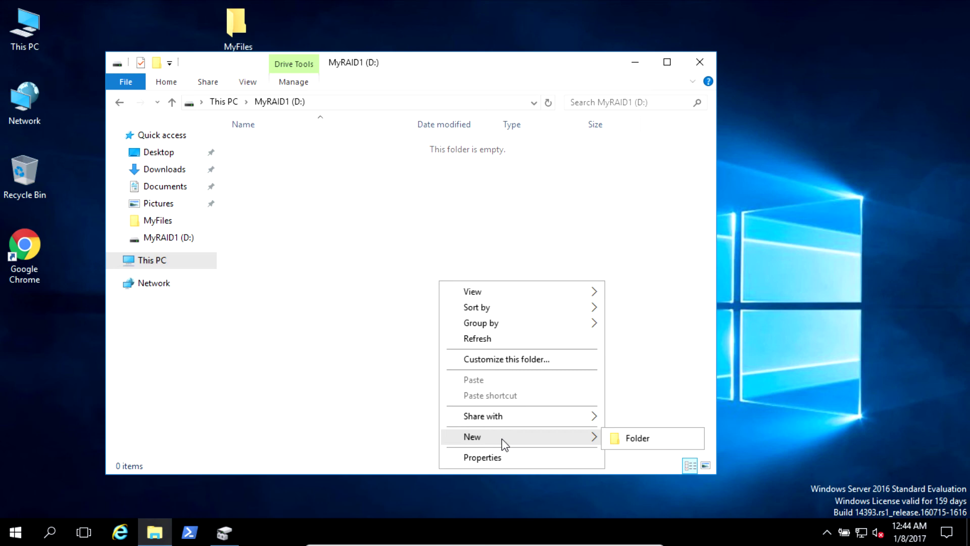
{"action": "left_click", "coordinate": [652, 441]}
{"action": "key", "text": "Return"}
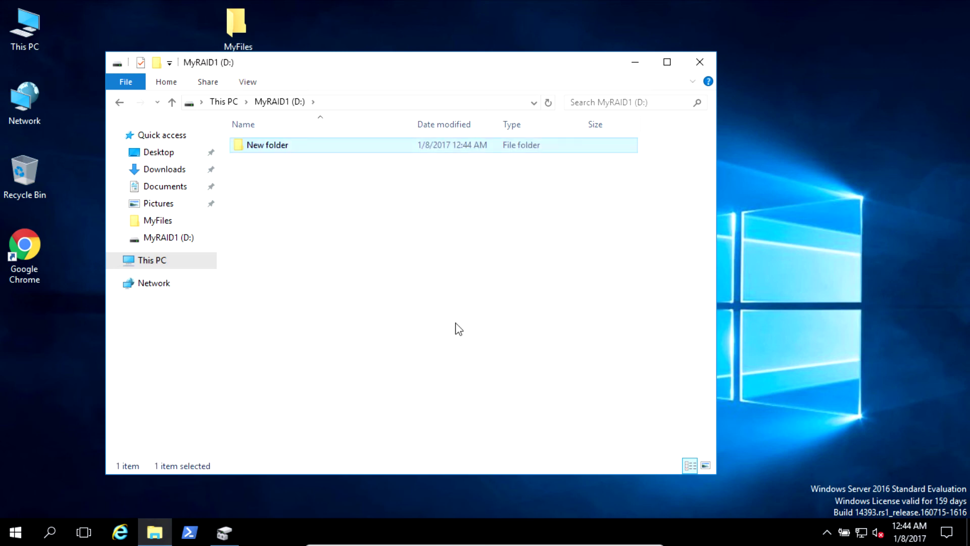
Create New folder (2) on D: and switch back to Disk Management.
{"action": "right_click", "coordinate": [328, 285]}
{"action": "mouse_move", "coordinate": [446, 461]}
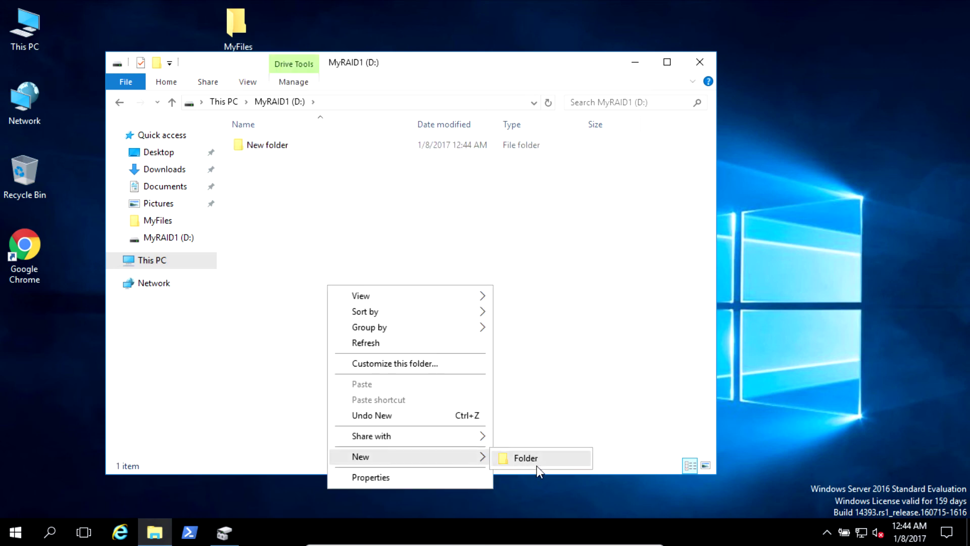
{"action": "right_click", "coordinate": [492, 204]}
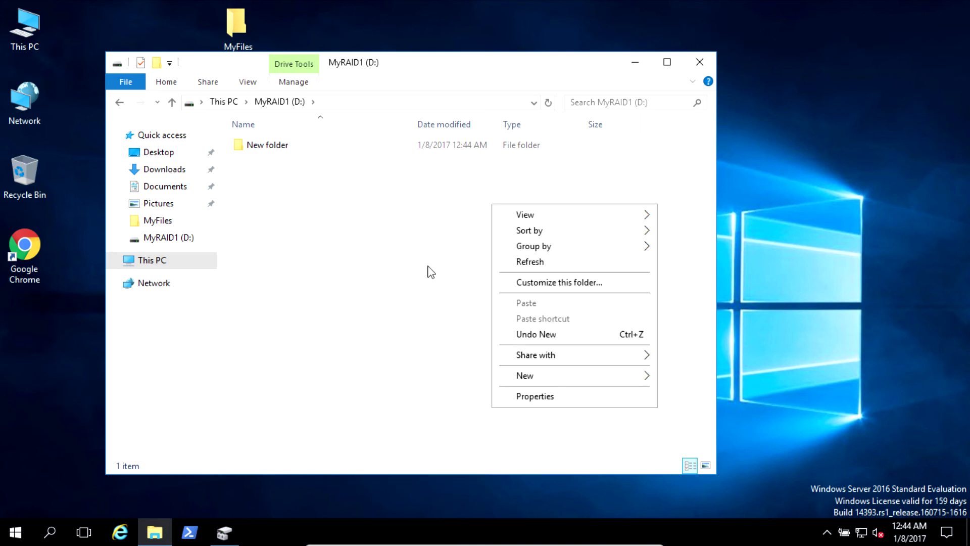
{"action": "mouse_move", "coordinate": [610, 385]}
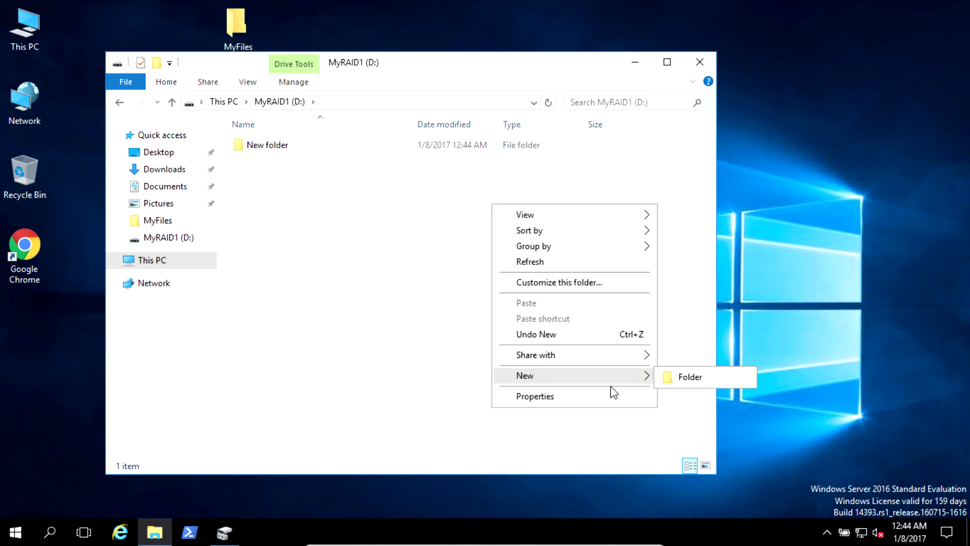
{"action": "left_click", "coordinate": [692, 385]}
{"action": "key", "text": "Return"}
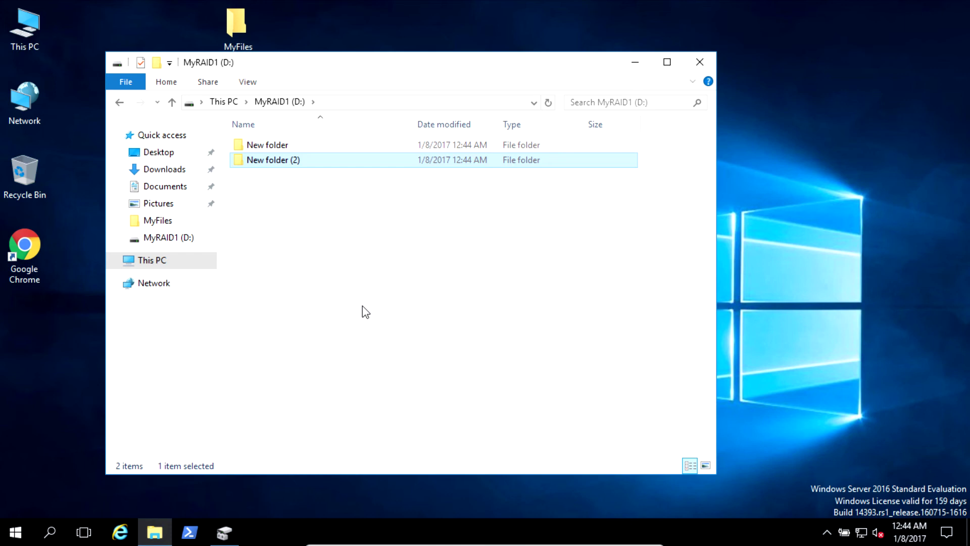
{"action": "left_click_drag", "start_coordinate": [410, 71], "coordinate": [412, 71]}
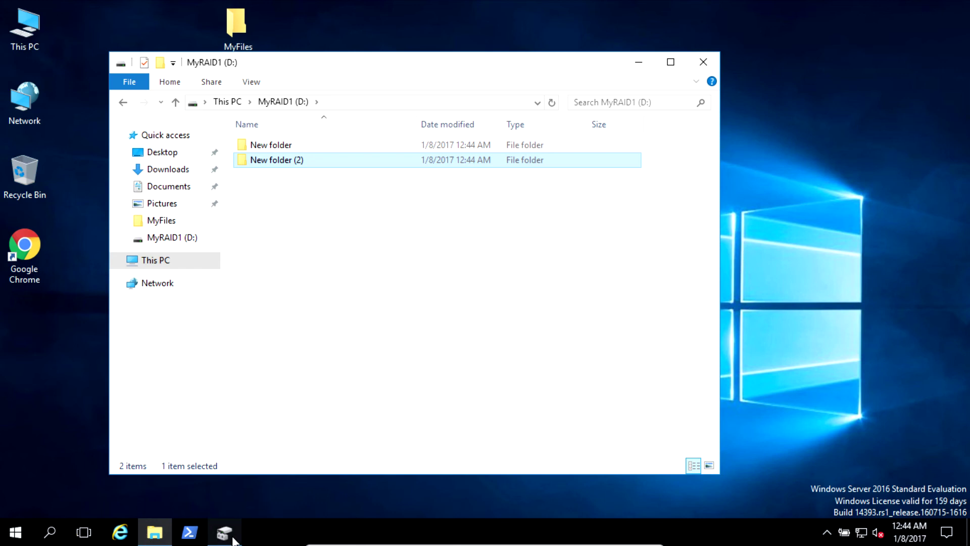
{"action": "left_click", "coordinate": [234, 541]}
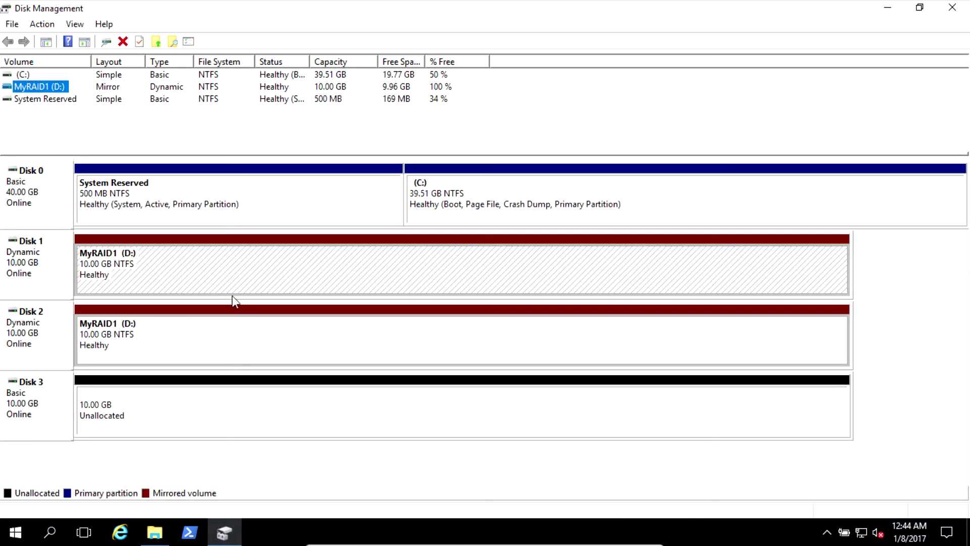
Shut down the Windows Server from the Start menu's power options.
{"action": "left_click", "coordinate": [250, 327]}
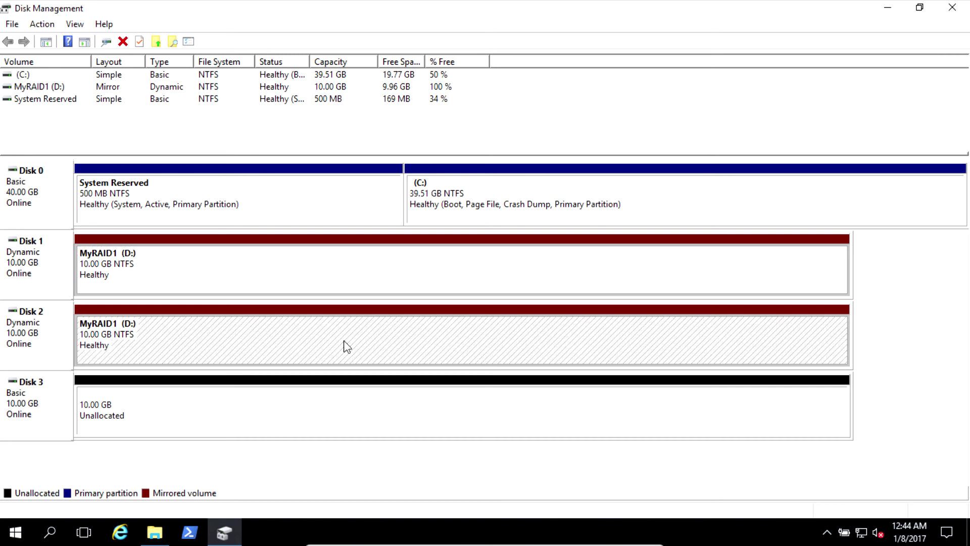
{"action": "left_click", "coordinate": [50, 401]}
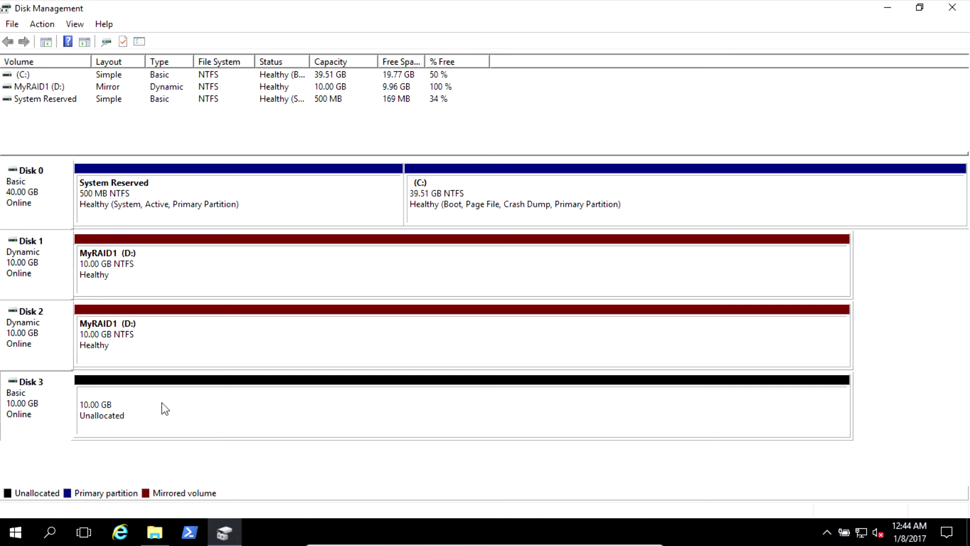
{"action": "left_click", "coordinate": [15, 532]}
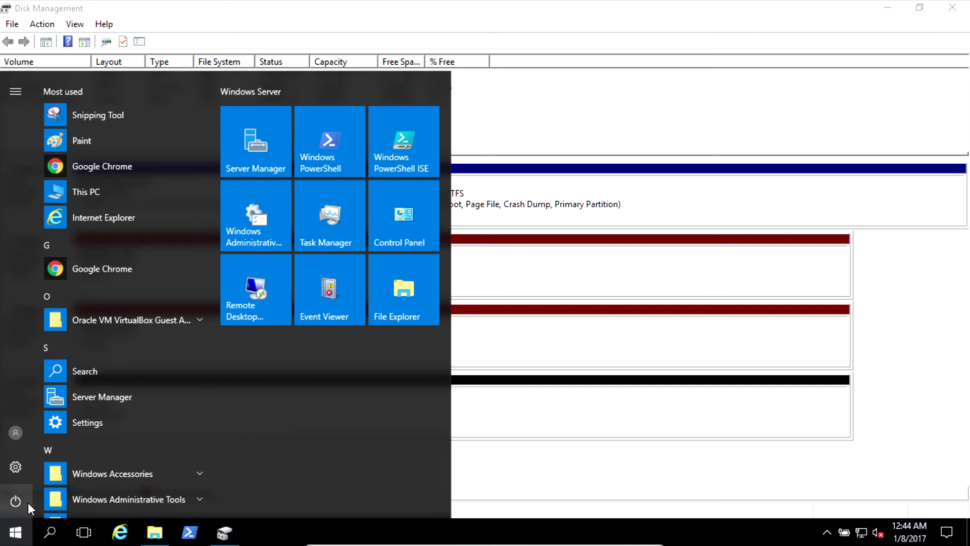
{"action": "left_click", "coordinate": [16, 500]}
{"action": "left_click", "coordinate": [31, 377]}
{"action": "left_click", "coordinate": [202, 461]}
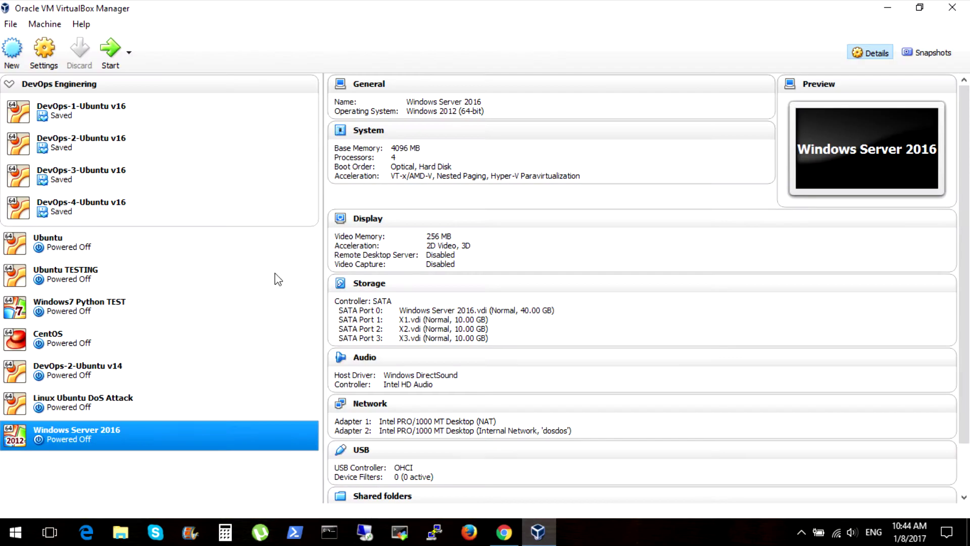
Detach X2.vdi in the VM's storage settings, then boot and sign in again.
{"action": "key", "text": "ctrl+s"}
{"action": "left_click", "coordinate": [298, 192]}
{"action": "left_click", "coordinate": [401, 218]}
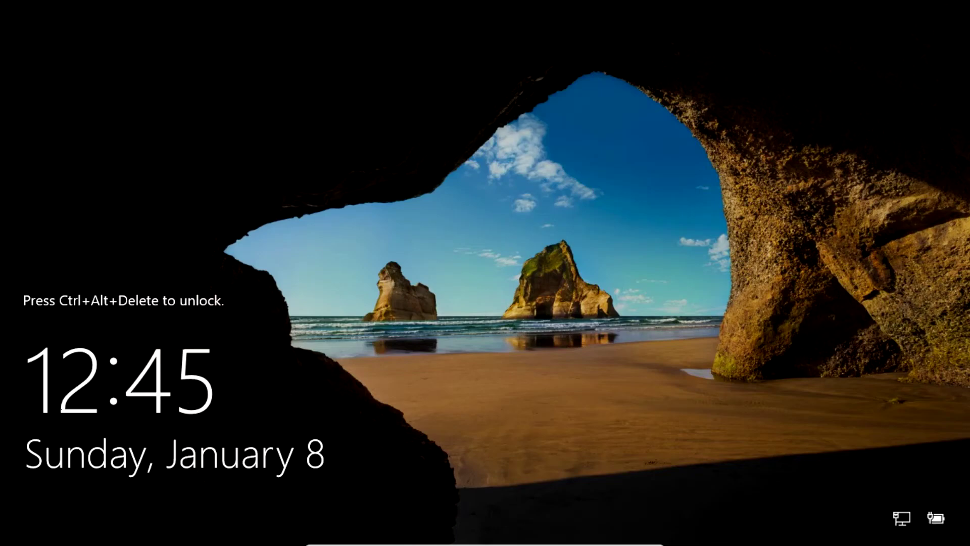
{"action": "key", "text": "ctrl+alt+Delete"}
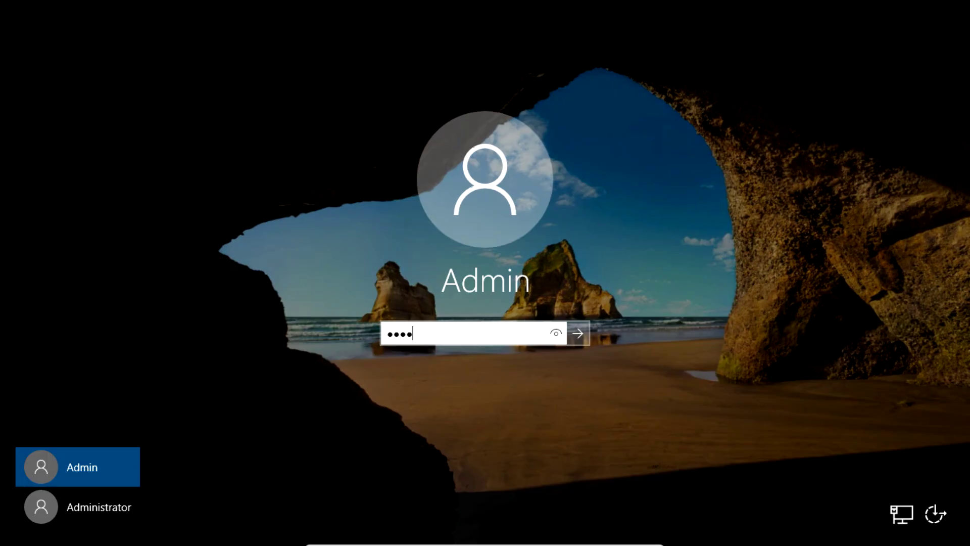
{"action": "key", "text": "Return"}
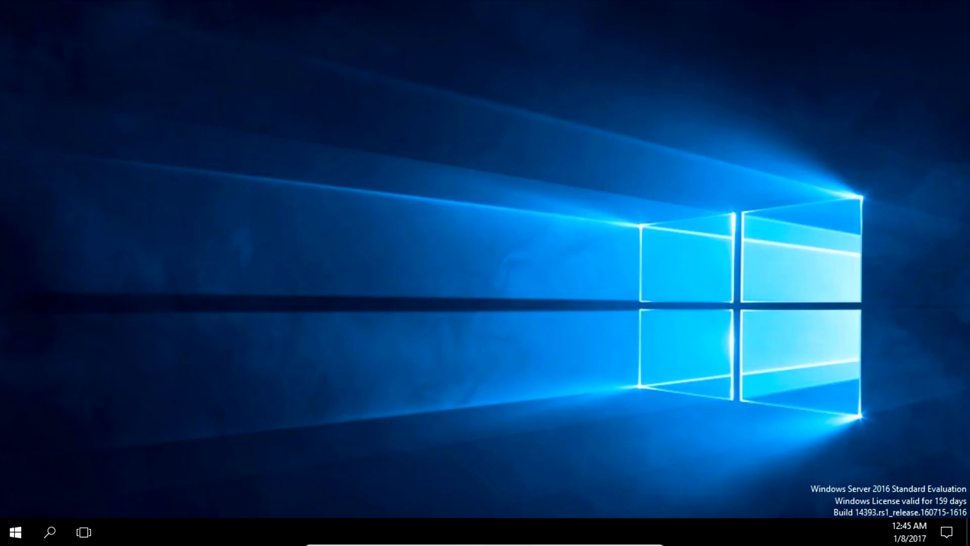
Open This PC to confirm only Local Disk (C:) remains, then close it.
{"action": "left_click_drag", "start_coordinate": [476, 158], "coordinate": [324, 323]}
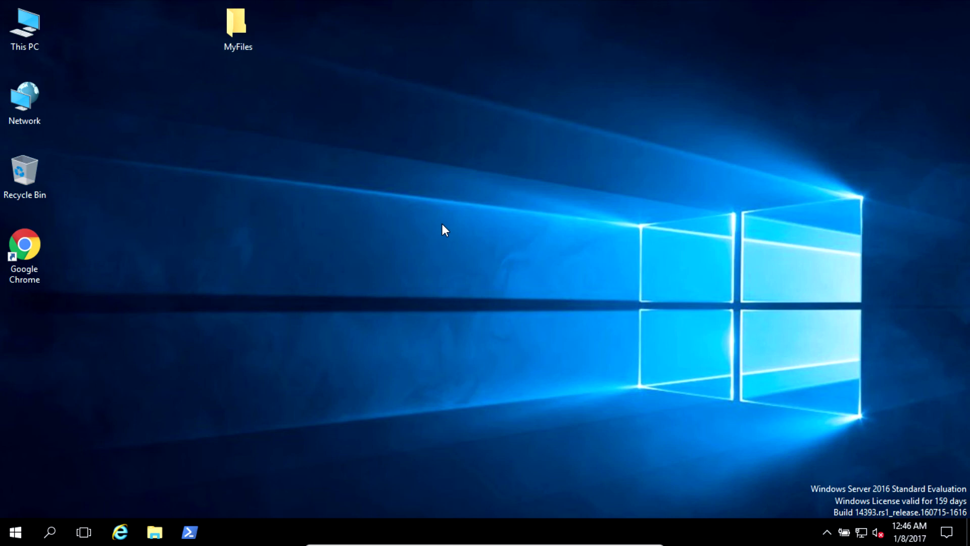
{"action": "left_click", "coordinate": [35, 33]}
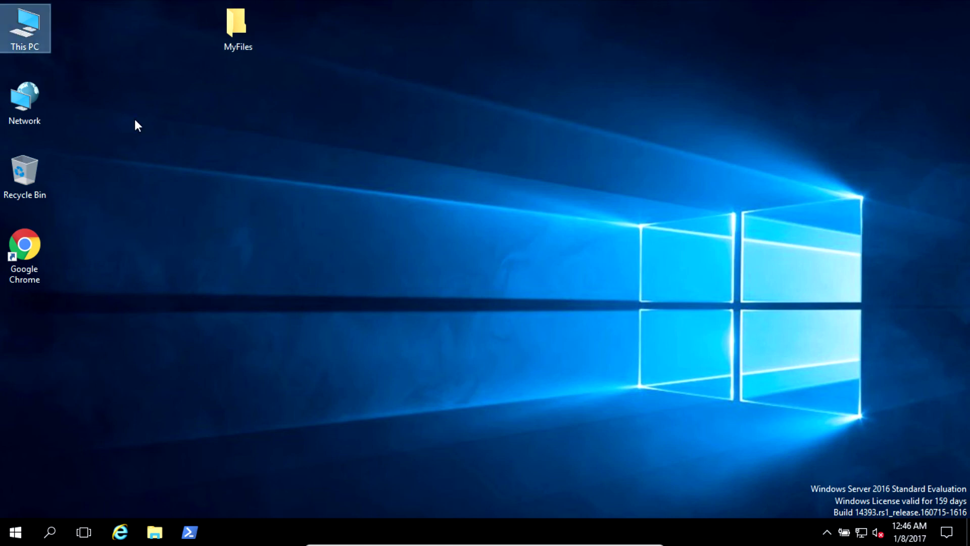
{"action": "left_click", "coordinate": [429, 281]}
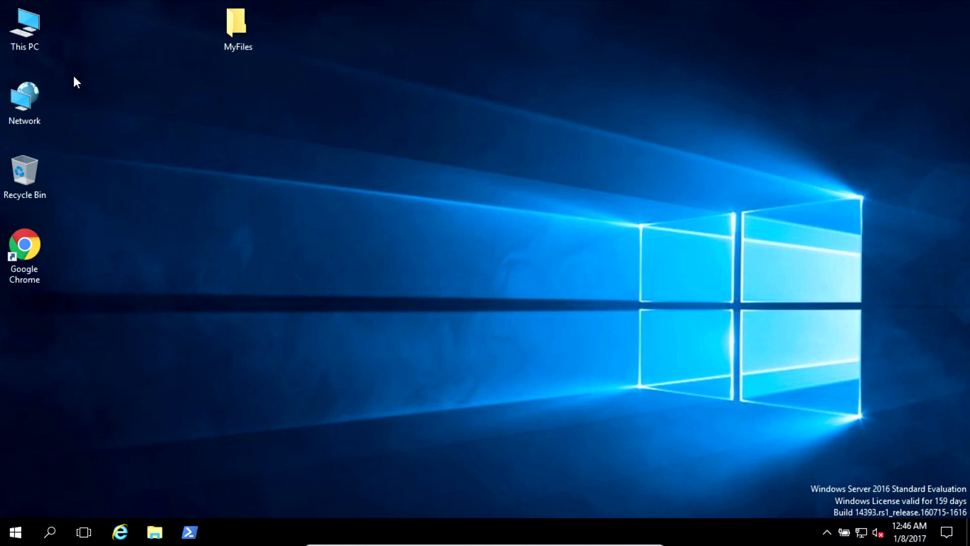
{"action": "double_click", "coordinate": [28, 28]}
{"action": "mouse_move", "coordinate": [456, 288]}
{"action": "left_mouse_down"}
{"action": "mouse_move", "coordinate": [642, 429]}
{"action": "mouse_move", "coordinate": [463, 299]}
{"action": "left_mouse_up"}
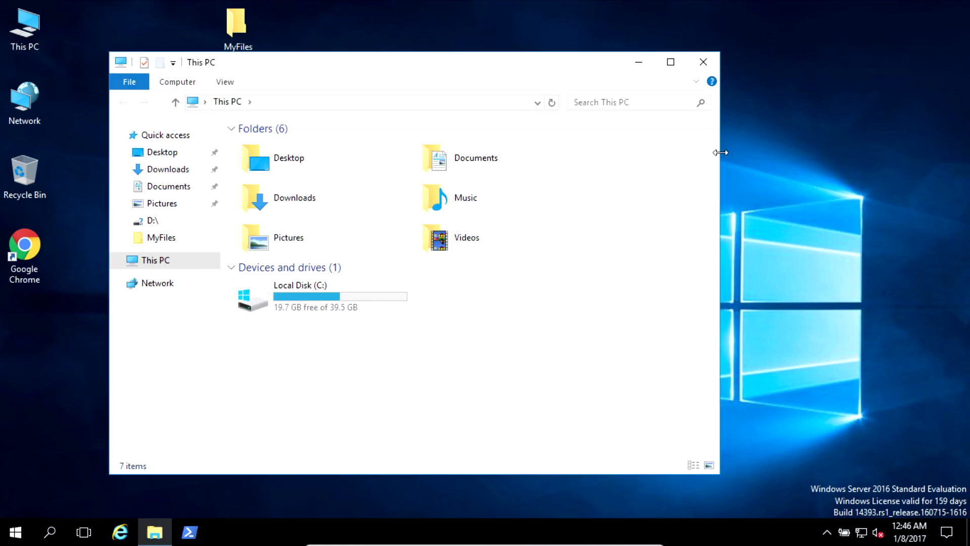
{"action": "left_click", "coordinate": [703, 62]}
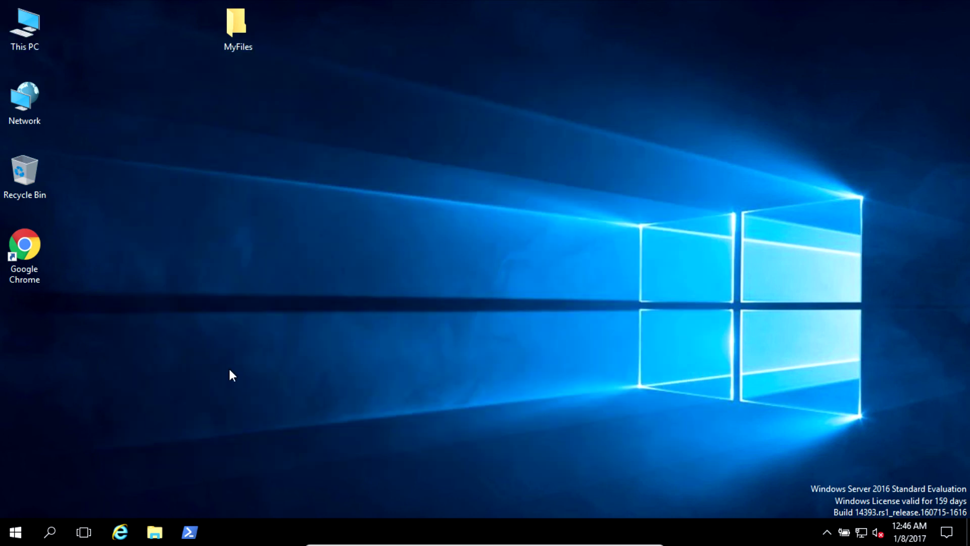
Search for diskmgmt.msc, fixing the 'dsikmgmt' typo, and launch Disk Management.
{"action": "left_click", "coordinate": [24, 532]}
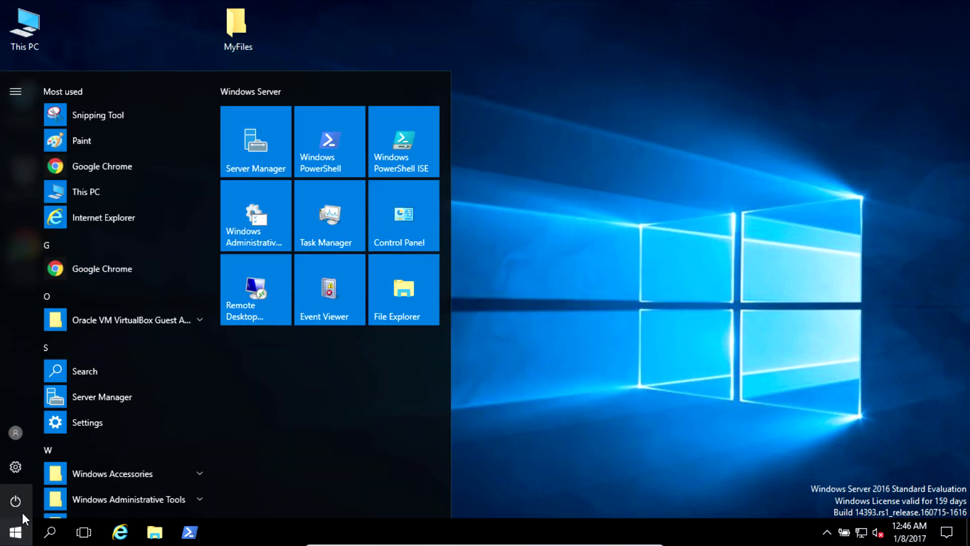
{"action": "key", "text": "Escape"}
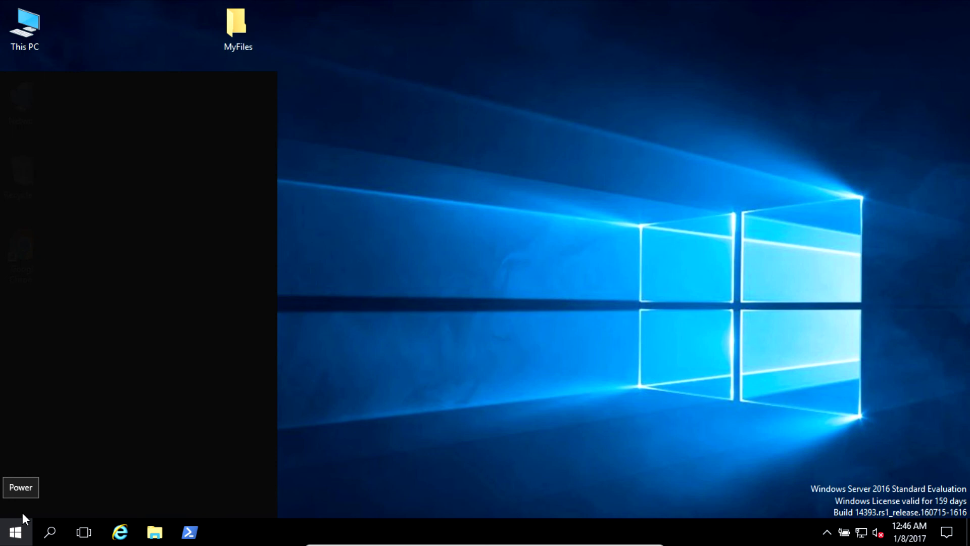
{"action": "type", "text": "d"}
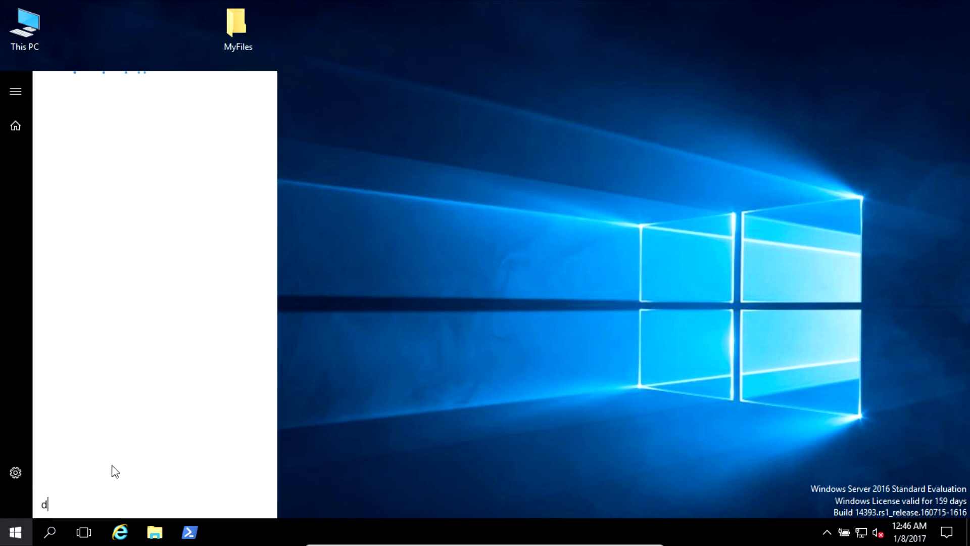
{"action": "type", "text": "sikmgmt.msc"}
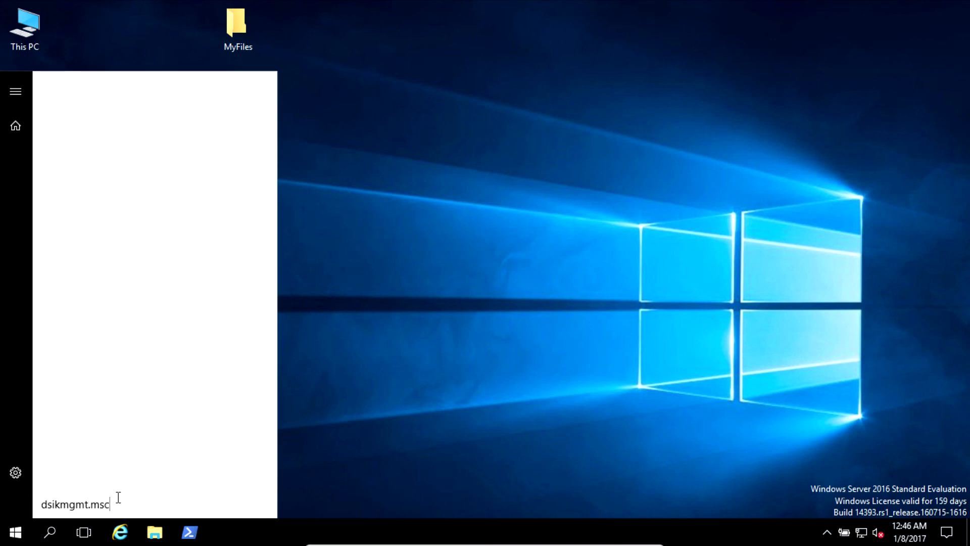
{"action": "key", "text": "Left"}
{"action": "key", "text": "Left"}
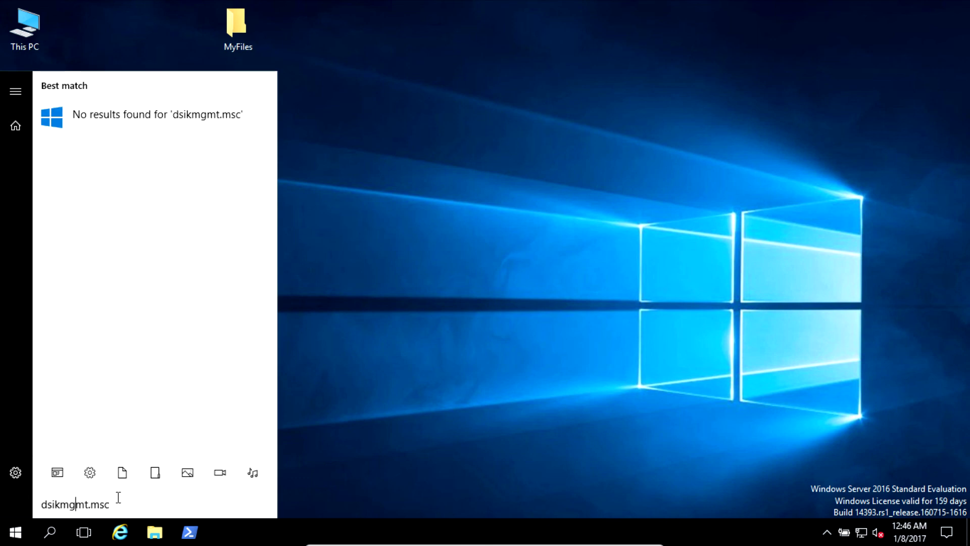
{"action": "key", "text": "Left"}
{"action": "key", "text": "Left"}
{"action": "type", "text": "i"}
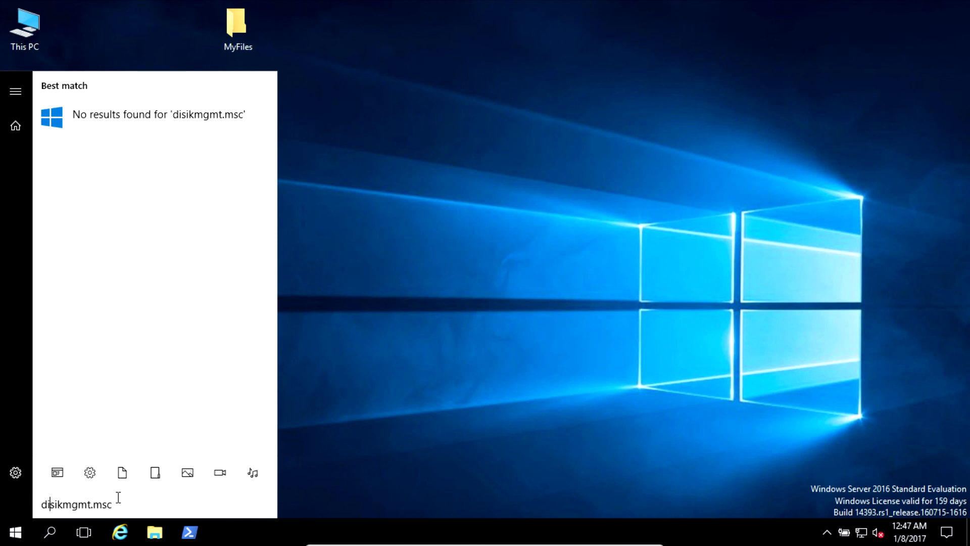
{"action": "key", "text": "Right"}
{"action": "key", "text": "Delete"}
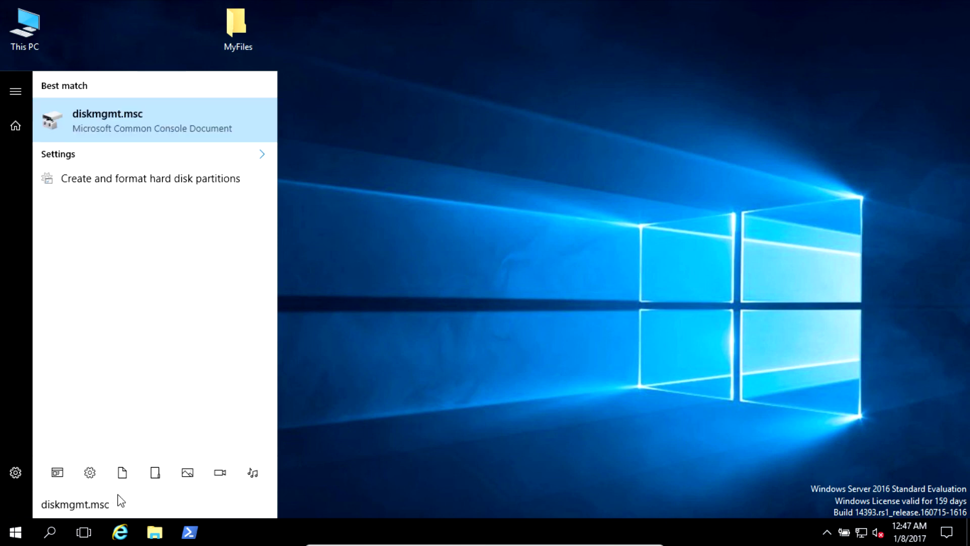
{"action": "left_click", "coordinate": [129, 121]}
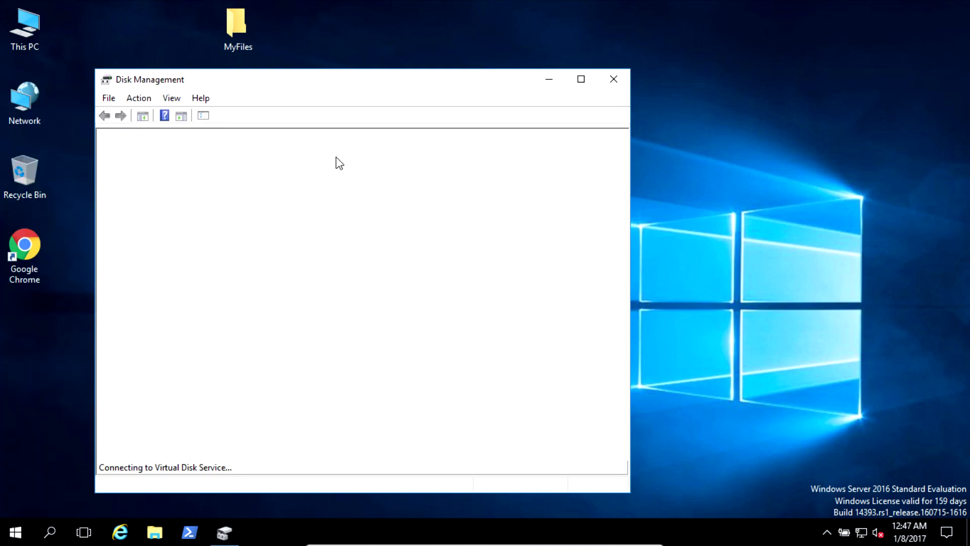
{"action": "left_click", "coordinate": [581, 79]}
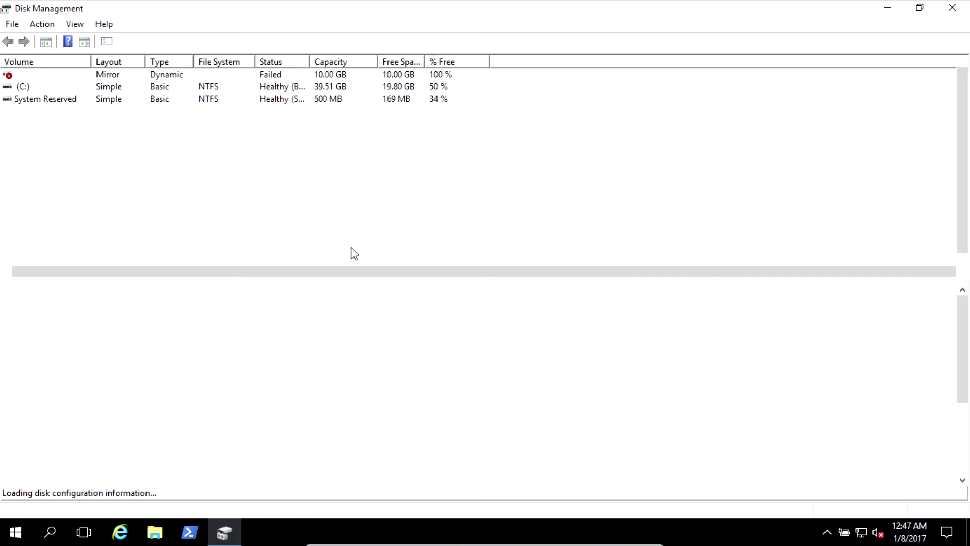
{"action": "left_click_drag", "start_coordinate": [352, 283], "coordinate": [387, 167]}
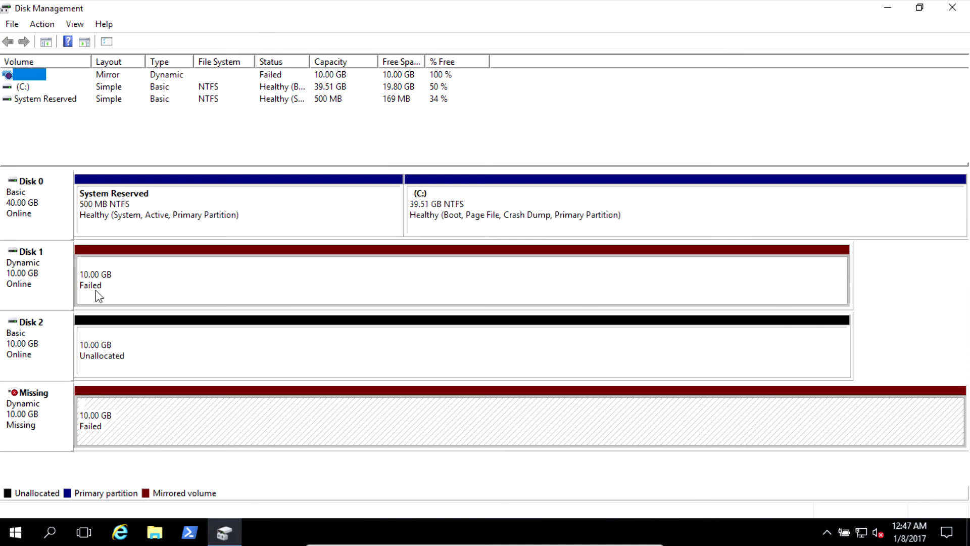
{"action": "left_click", "coordinate": [122, 279]}
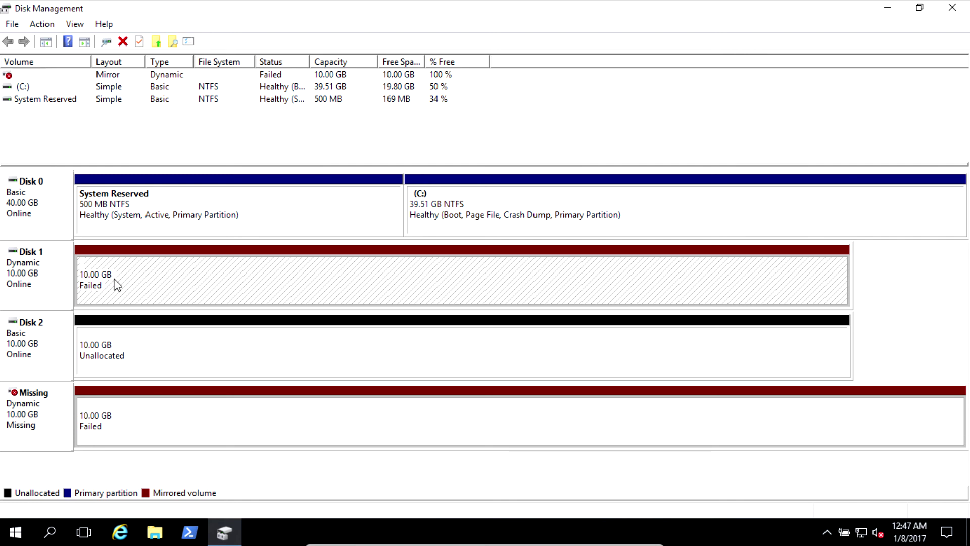
{"action": "left_click", "coordinate": [116, 414]}
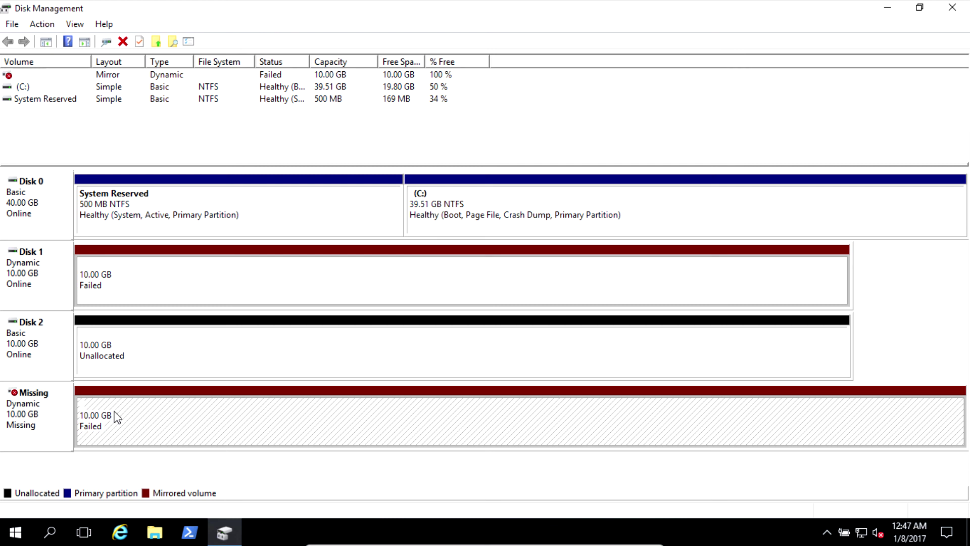
{"action": "left_click", "coordinate": [129, 348]}
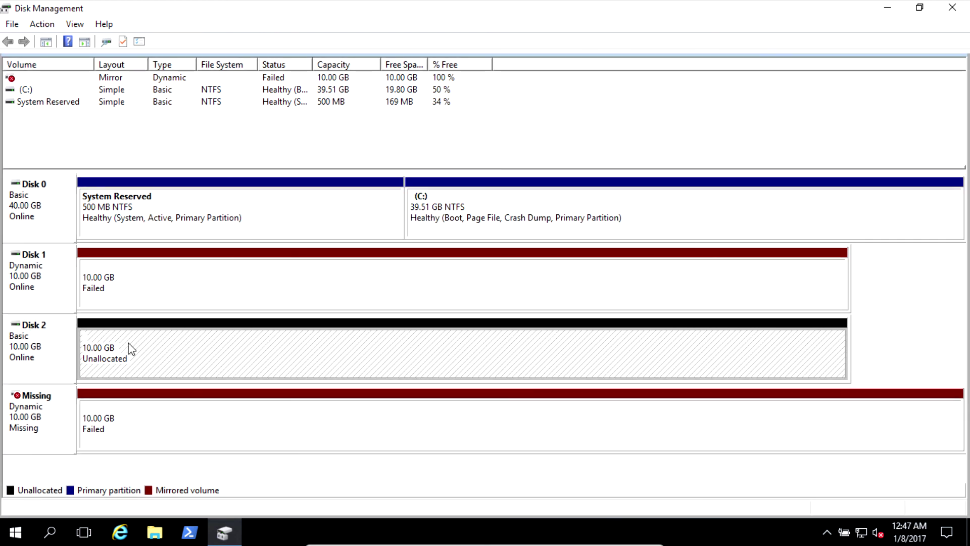
Reactivate Disk 1's failed volume, accepting the chkdsk notice and the 'plex is missing' error.
{"action": "right_click", "coordinate": [140, 293]}
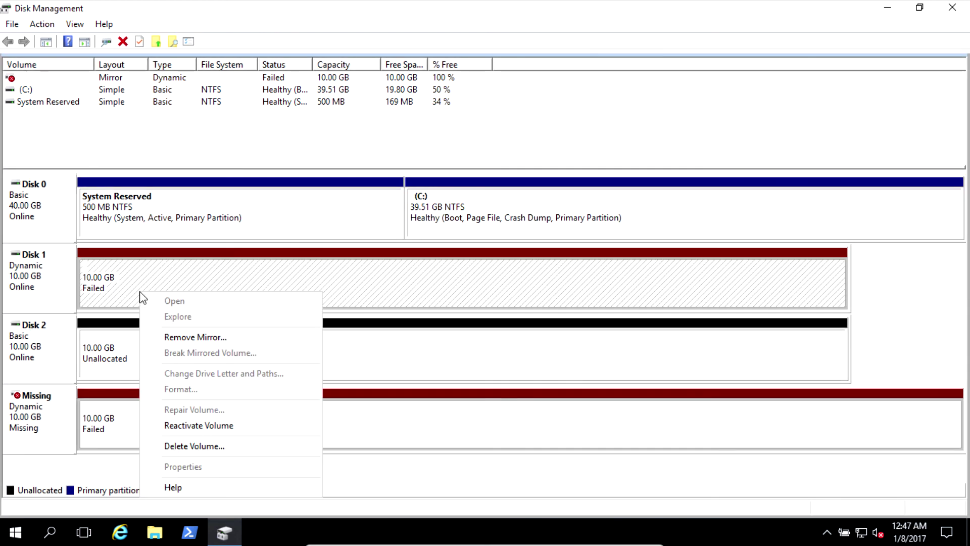
{"action": "left_click", "coordinate": [125, 281]}
{"action": "right_click", "coordinate": [131, 292]}
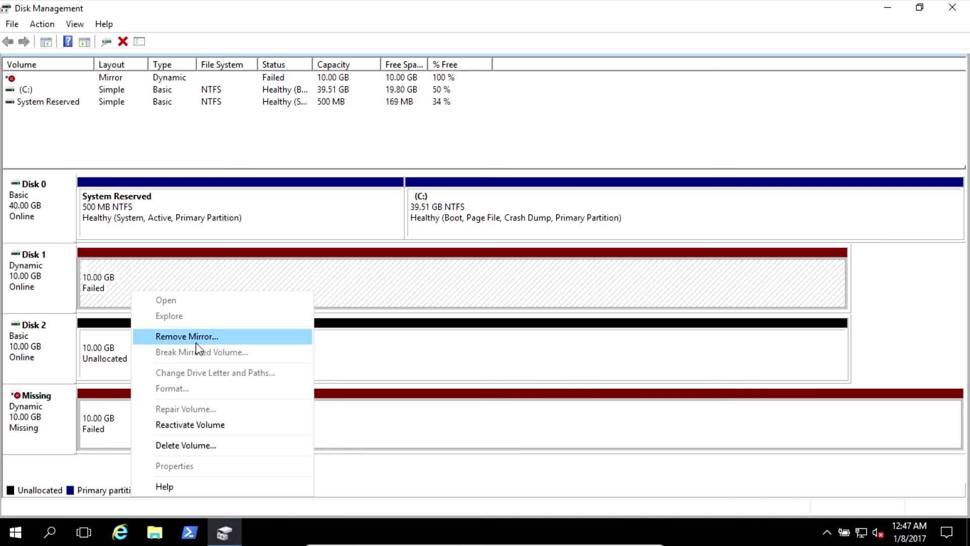
{"action": "left_click", "coordinate": [202, 426]}
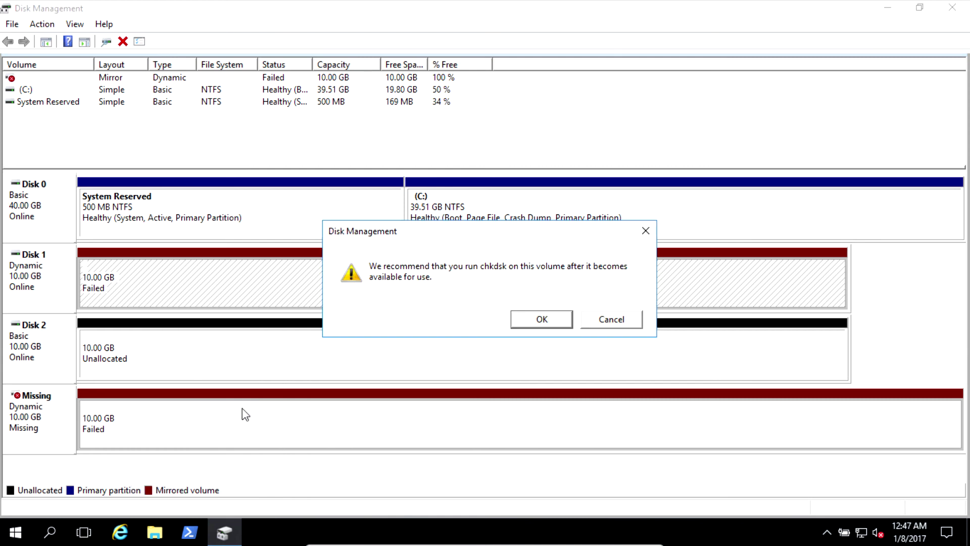
{"action": "left_click", "coordinate": [542, 319]}
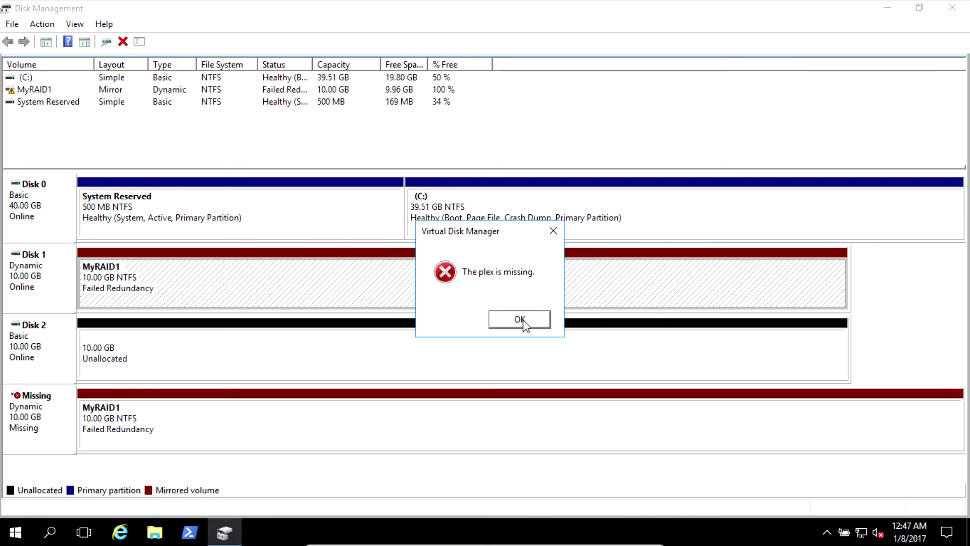
{"action": "left_click", "coordinate": [523, 319]}
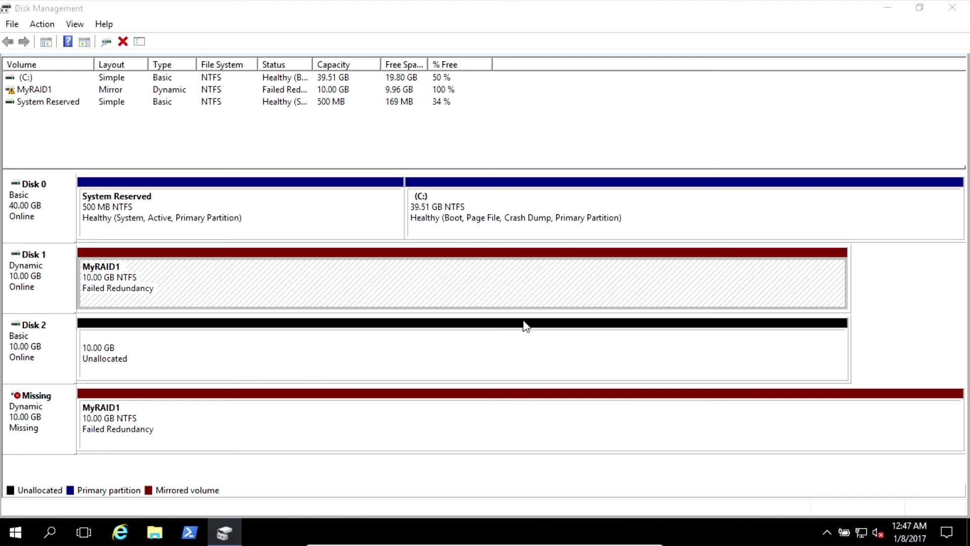
{"action": "left_click", "coordinate": [114, 427]}
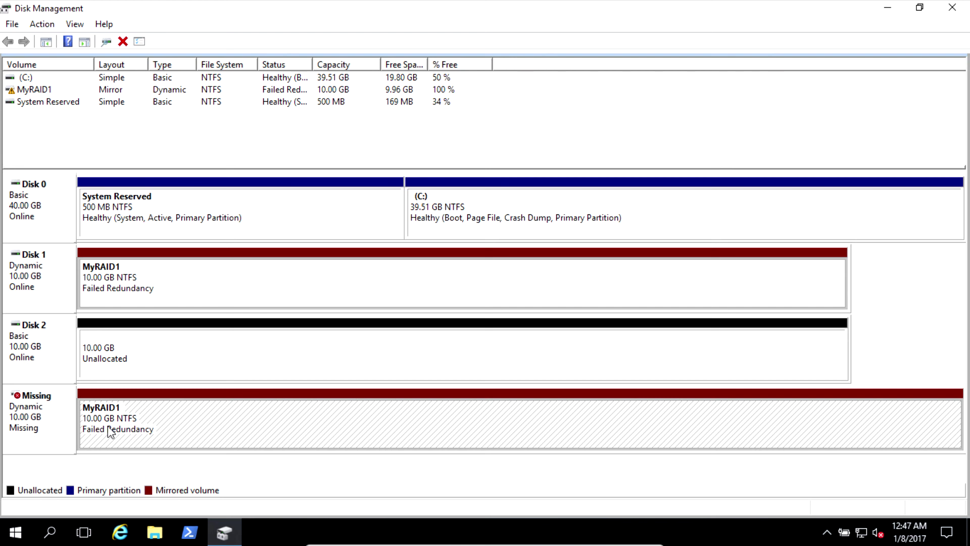
Remove the Missing disk's mirror from MyRAID1, then minimize Disk Management.
{"action": "right_click", "coordinate": [109, 430]}
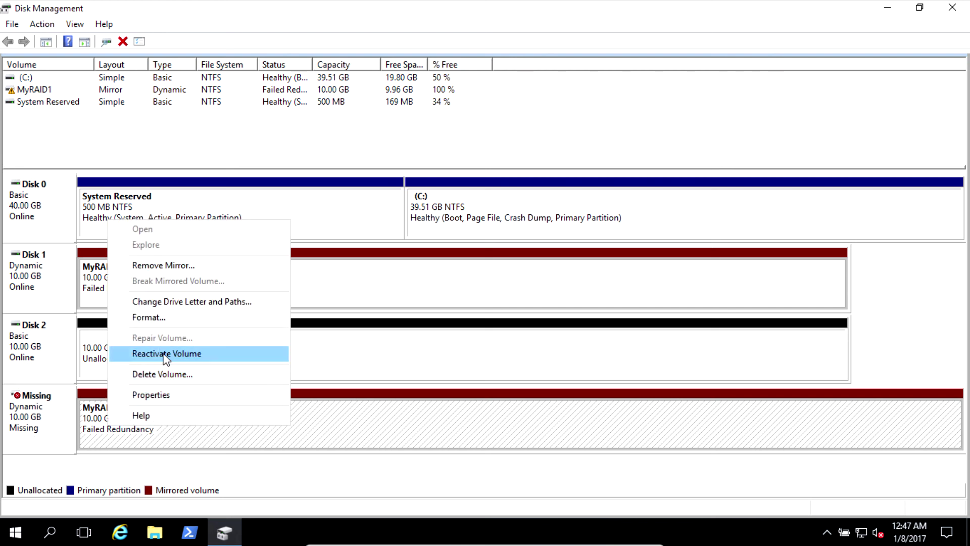
{"action": "left_click", "coordinate": [170, 266]}
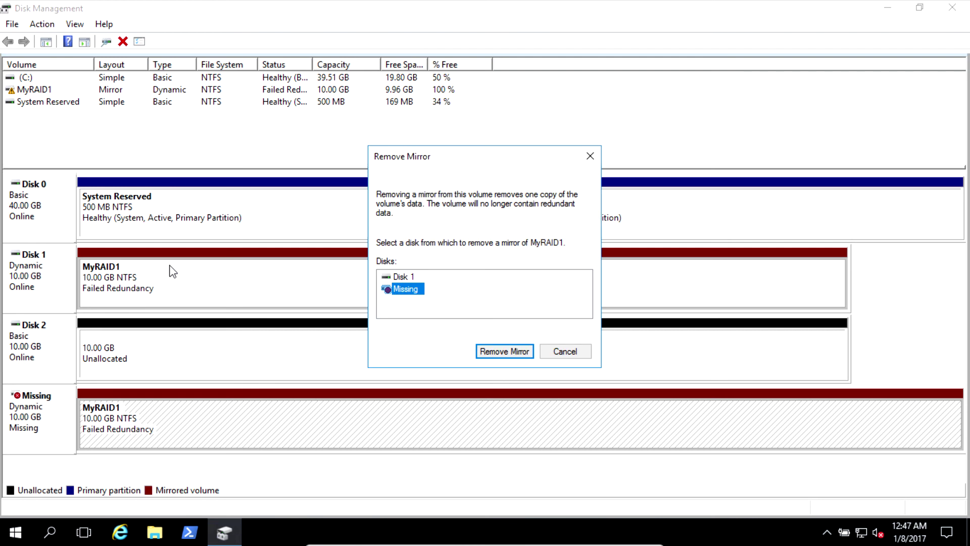
{"action": "left_click", "coordinate": [498, 349]}
{"action": "left_click", "coordinate": [494, 316]}
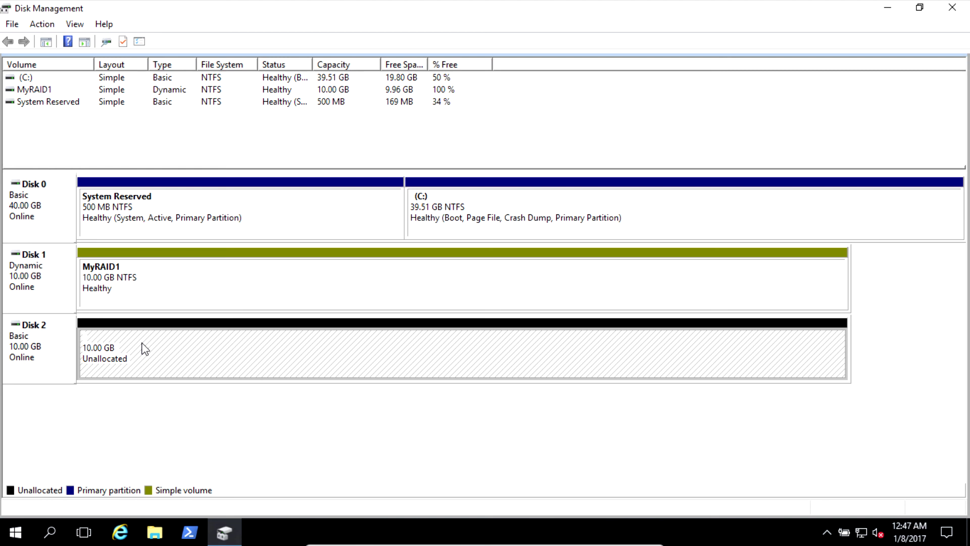
{"action": "left_click", "coordinate": [161, 302]}
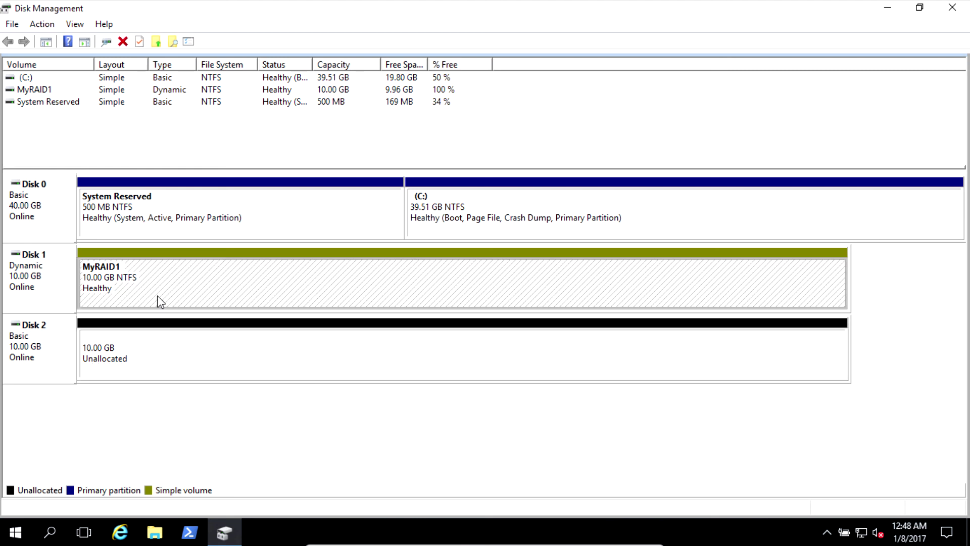
{"action": "left_click", "coordinate": [888, 7]}
Open MyRAID1 (D:) to confirm New folder and New folder (2) remain, then return to Disk Management.
{"action": "double_click", "coordinate": [37, 28]}
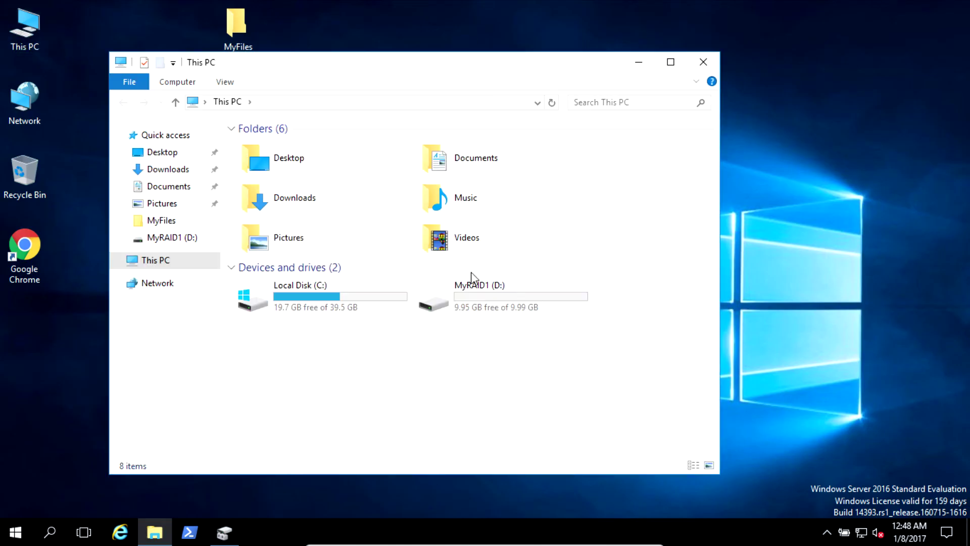
{"action": "left_click", "coordinate": [513, 296]}
{"action": "double_click", "coordinate": [511, 293]}
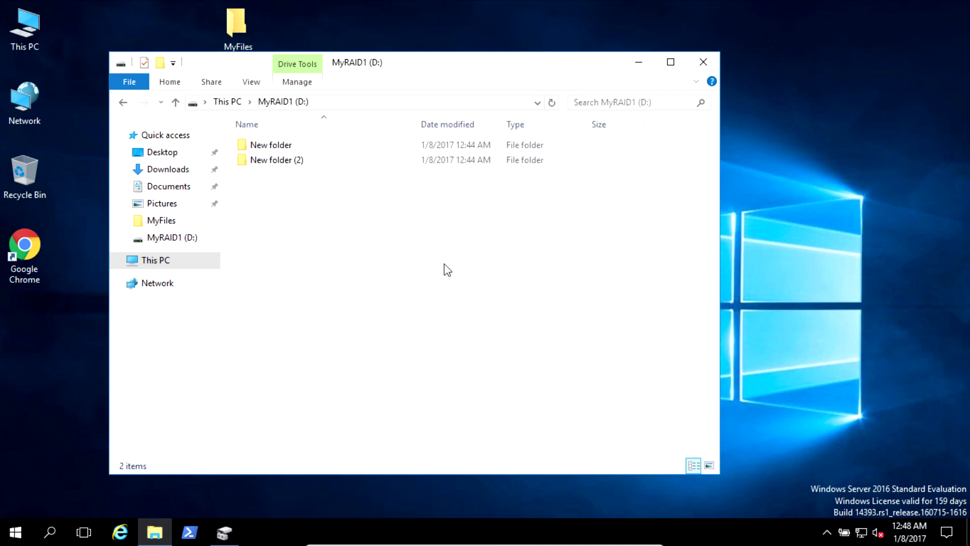
{"action": "left_click", "coordinate": [297, 161]}
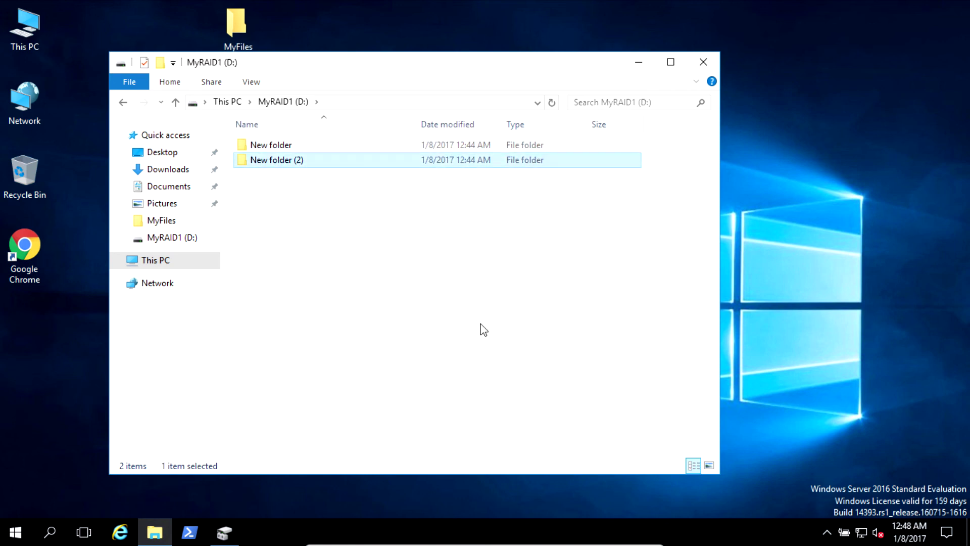
{"action": "left_click", "coordinate": [483, 329]}
{"action": "left_click_drag", "start_coordinate": [405, 289], "coordinate": [465, 348]}
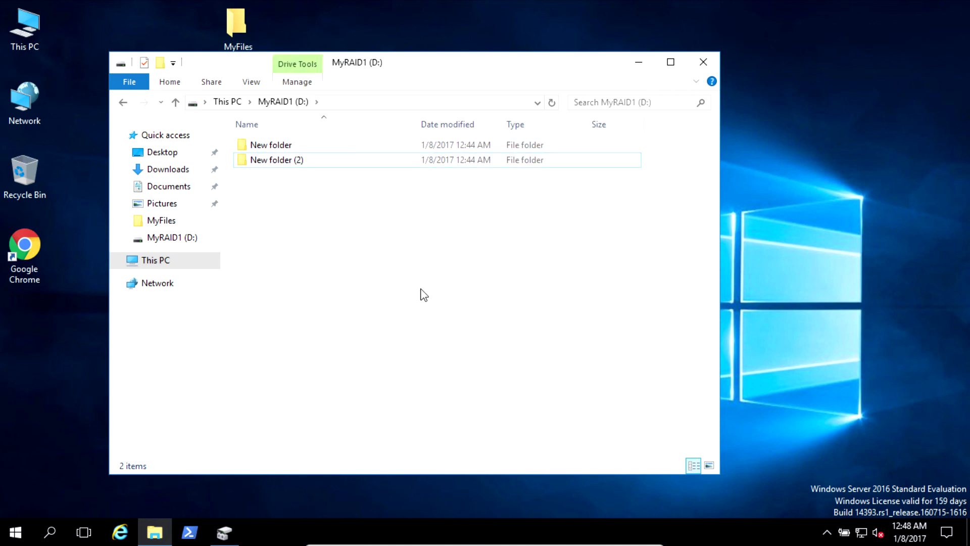
{"action": "left_click", "coordinate": [225, 532]}
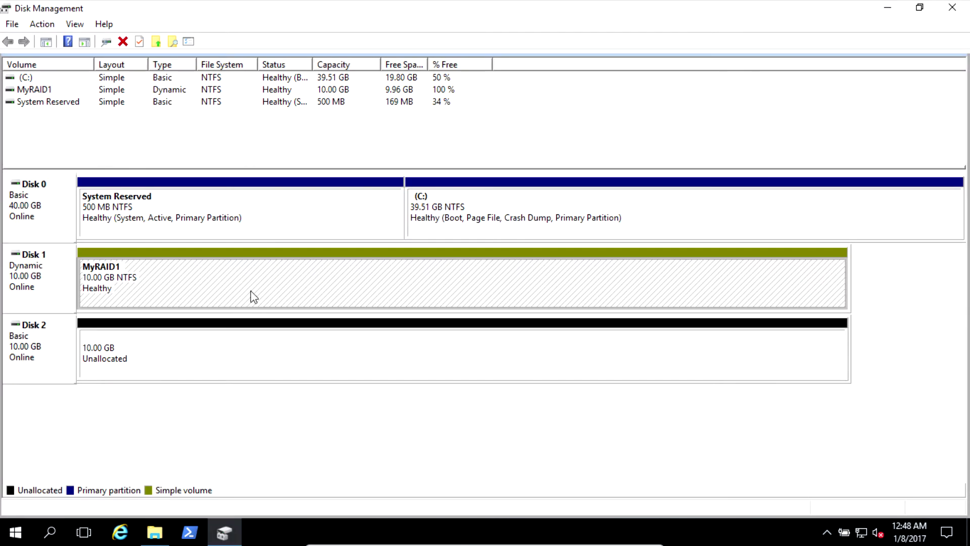
Add a mirror of MyRAID1 on Disk 2, confirming its conversion to dynamic.
{"action": "left_click", "coordinate": [229, 336]}
{"action": "left_click", "coordinate": [234, 284]}
{"action": "right_click", "coordinate": [234, 284]}
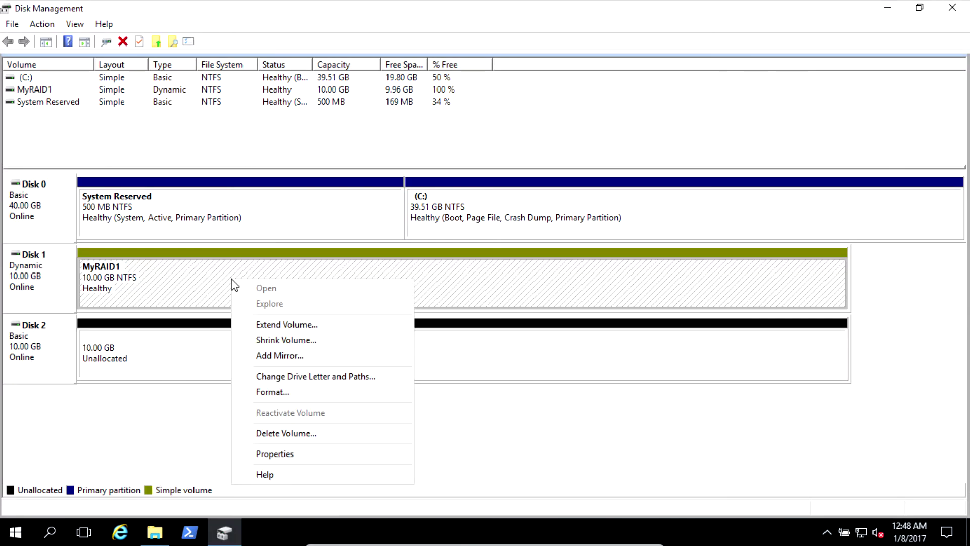
{"action": "left_click", "coordinate": [286, 357]}
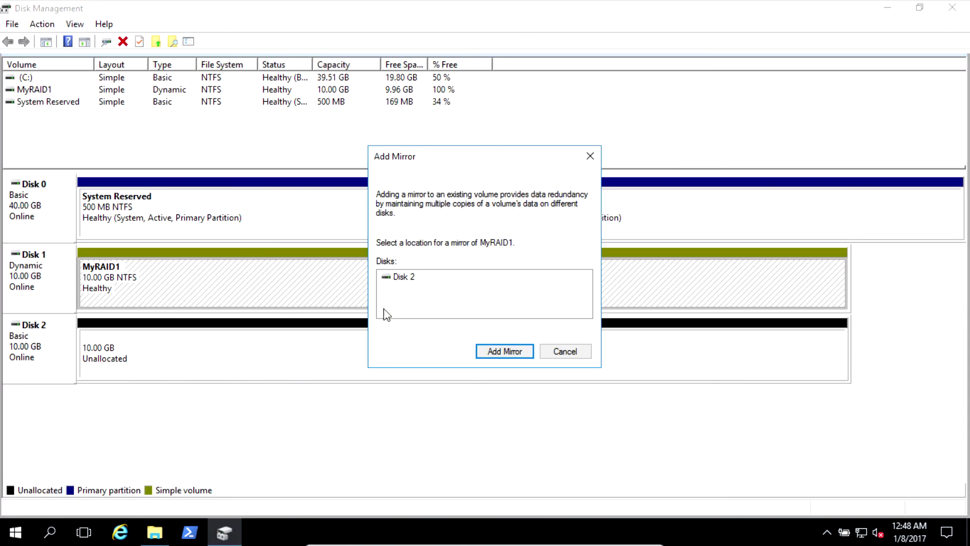
{"action": "left_click", "coordinate": [406, 277]}
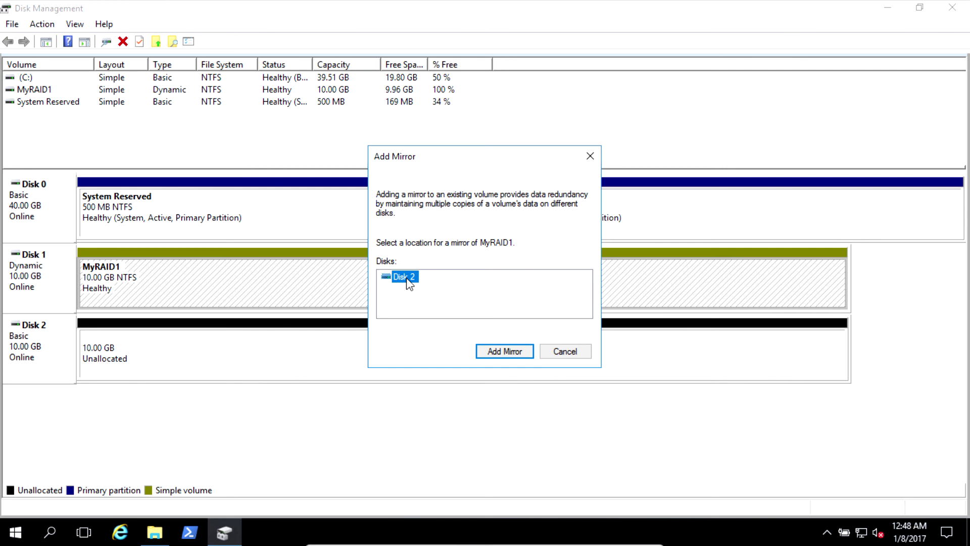
{"action": "left_click", "coordinate": [504, 351]}
{"action": "left_click", "coordinate": [540, 328]}
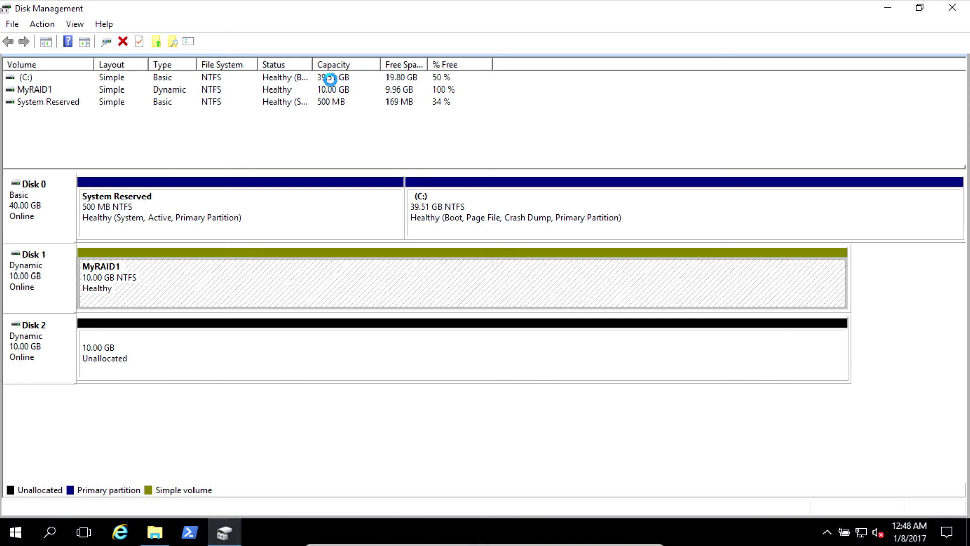
Widen the Status column to watch resync progress, then minimize Disk Management.
{"action": "left_click_drag", "start_coordinate": [316, 64], "coordinate": [557, 61]}
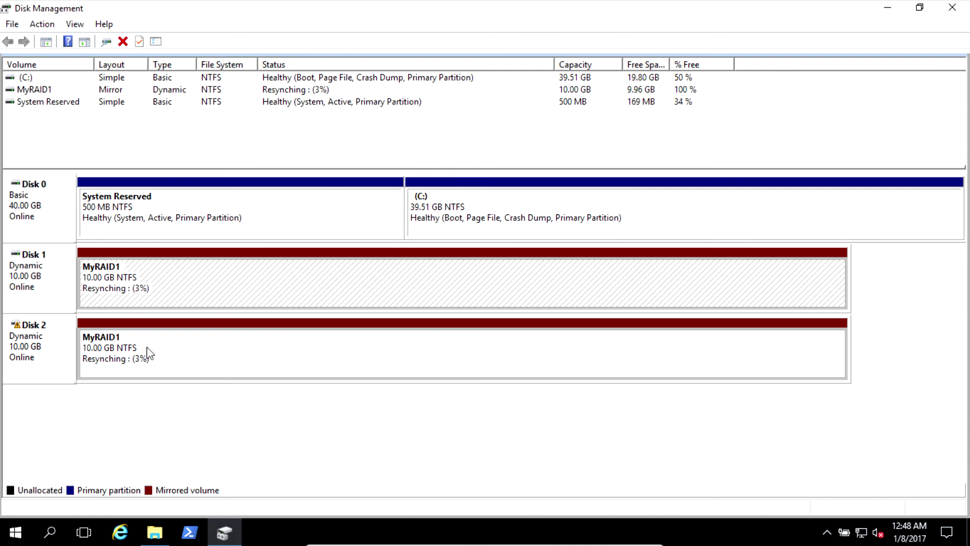
{"action": "left_click", "coordinate": [161, 341]}
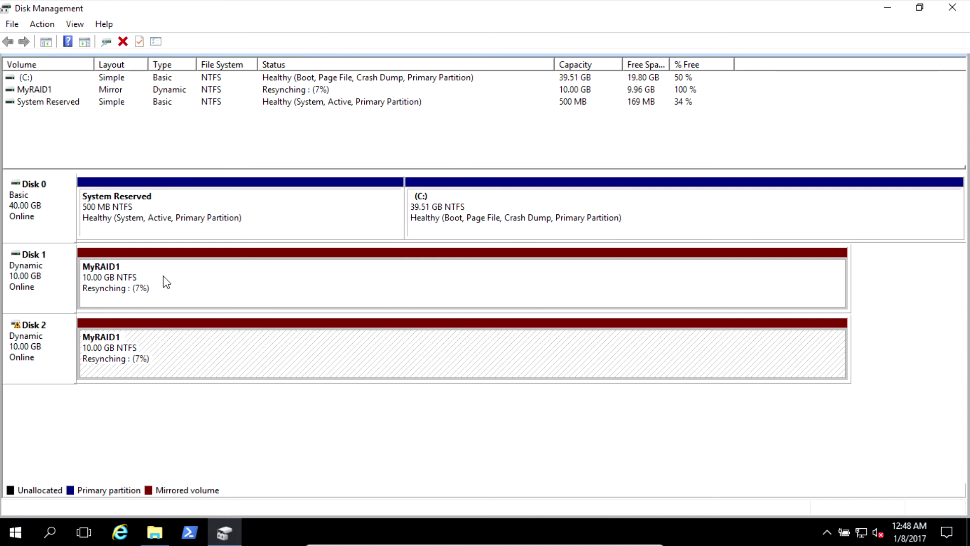
{"action": "left_click", "coordinate": [162, 277]}
{"action": "left_click", "coordinate": [163, 331]}
{"action": "left_click", "coordinate": [888, 7]}
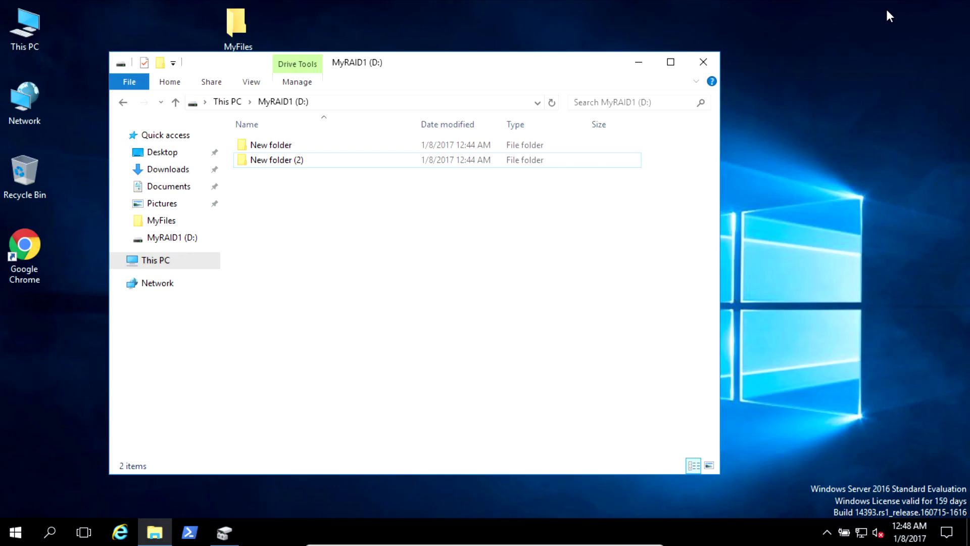
{"action": "left_click", "coordinate": [238, 102]}
{"action": "double_click", "coordinate": [508, 301]}
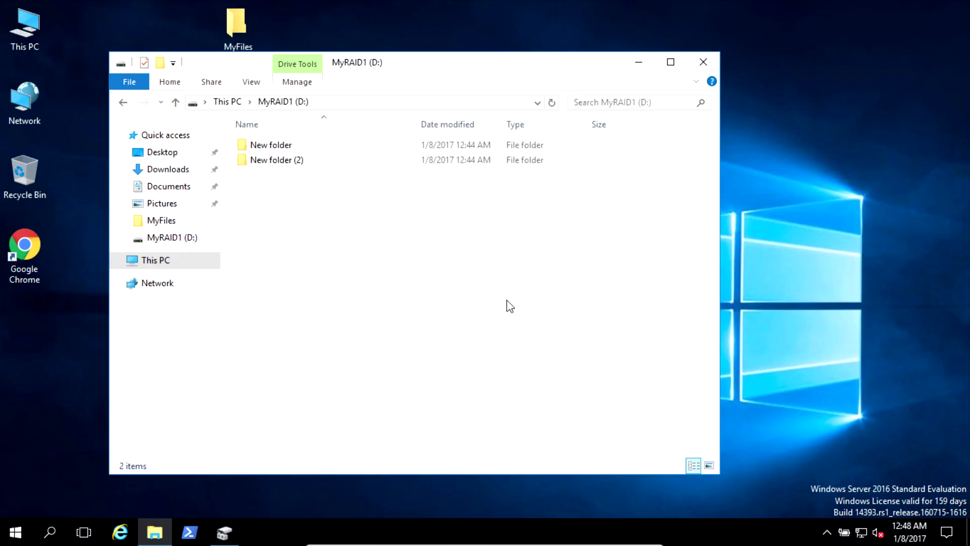
{"action": "left_click_drag", "start_coordinate": [500, 354], "coordinate": [347, 236]}
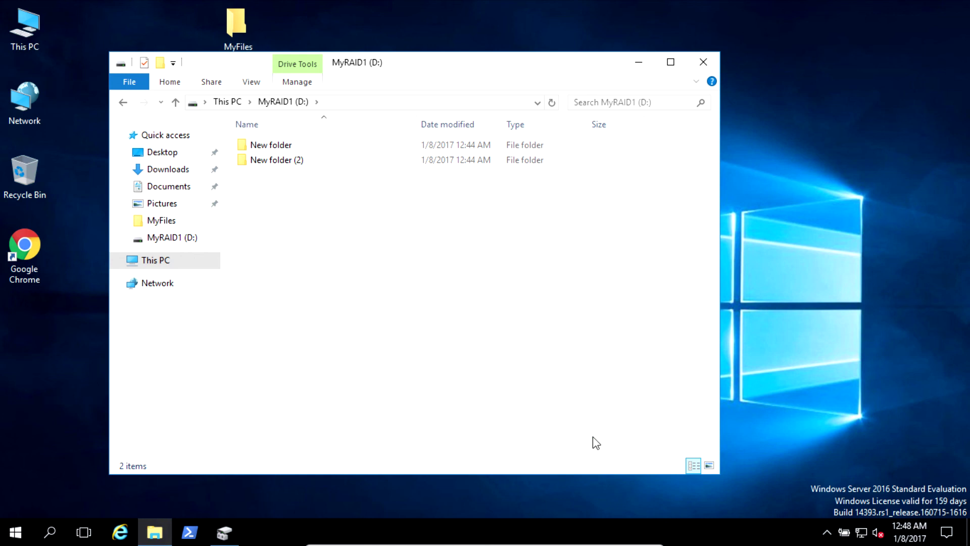